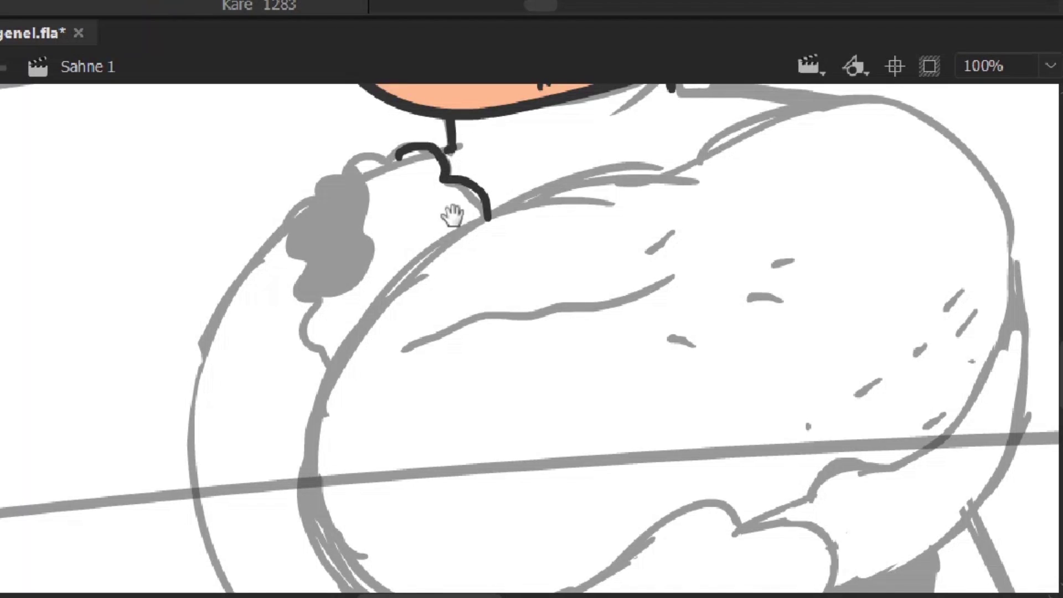
# - Ink the scalloped edges of the fur strap on the caveman's shoulder over the rough sketch
pyautogui.scroll(-2, 506, 268)
pyautogui.moveTo(408, 356); pyautogui.dragTo(354, 390)
pyautogui.moveTo(408, 432); pyautogui.dragTo(451, 211)
pyautogui.moveTo(399, 152); pyautogui.dragTo(441, 296)
pyautogui.moveTo(510, 321); pyautogui.dragTo(332, 354)
# - Ink the outline of the large rock along its upper edge and down both sides
pyautogui.moveTo(239, 412)
pyautogui.mouseDown()
pyautogui.moveTo(243, 485)
pyautogui.moveTo(493, 146)
pyautogui.mouseUp()
pyautogui.moveTo(711, 142)
pyautogui.mouseDown()
pyautogui.moveTo(480, 197)
pyautogui.moveTo(479, 231)
pyautogui.mouseUp()
pyautogui.moveTo(366, 219)
pyautogui.mouseDown()
pyautogui.moveTo(610, 150)
pyautogui.moveTo(603, 495)
pyautogui.moveTo(566, 509)
pyautogui.mouseUp()
pyautogui.moveTo(566, 509); pyautogui.dragTo(723, 300)
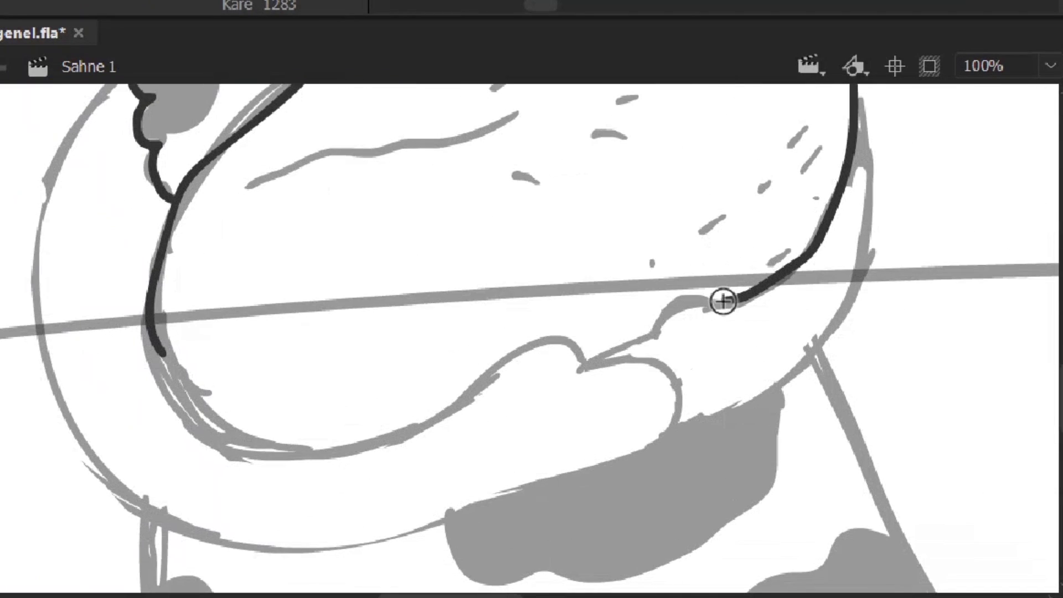
# - Ink the hand clasping the rock, including the wrist, thumb, finger lines and underside of the hand
pyautogui.moveTo(662, 313); pyautogui.dragTo(584, 366)
pyautogui.moveTo(485, 415); pyautogui.dragTo(593, 375)
pyautogui.moveTo(310, 388)
pyautogui.mouseDown()
pyautogui.moveTo(496, 401)
pyautogui.moveTo(692, 329)
pyautogui.moveTo(770, 323)
pyautogui.moveTo(783, 341)
pyautogui.mouseUp()
pyautogui.moveTo(697, 376); pyautogui.dragTo(848, 341)
pyautogui.moveTo(847, 340)
pyautogui.mouseDown()
pyautogui.moveTo(801, 385)
pyautogui.moveTo(567, 459)
pyautogui.mouseUp()
pyautogui.moveTo(653, 361); pyautogui.dragTo(502, 470)
# - Ink the outer curves of both arms wrapped around the rock
pyautogui.moveTo(83, 197); pyautogui.dragTo(147, 97)
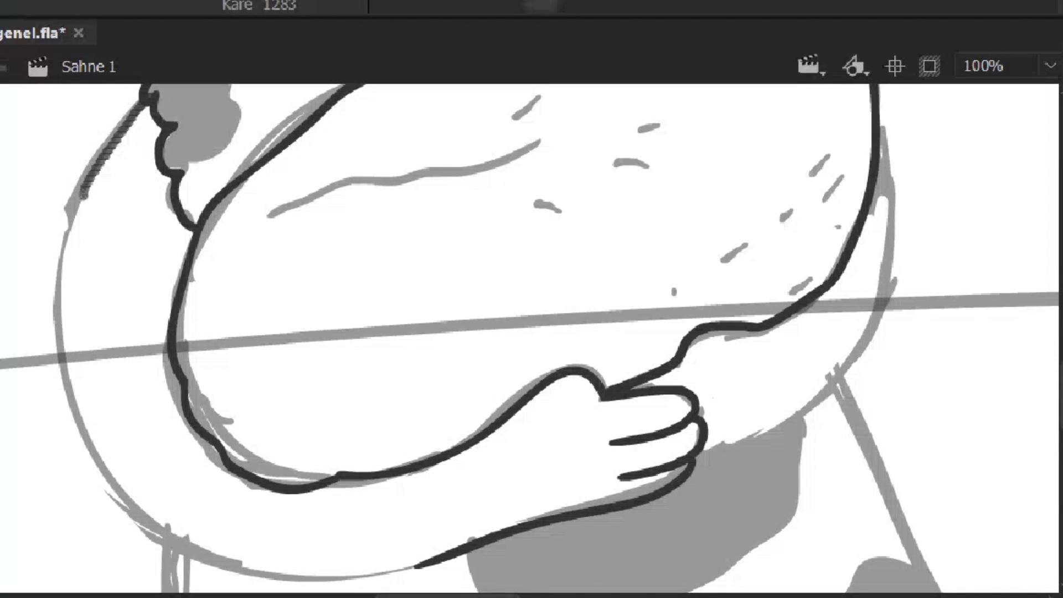
pyautogui.moveTo(401, 576); pyautogui.dragTo(443, 559)
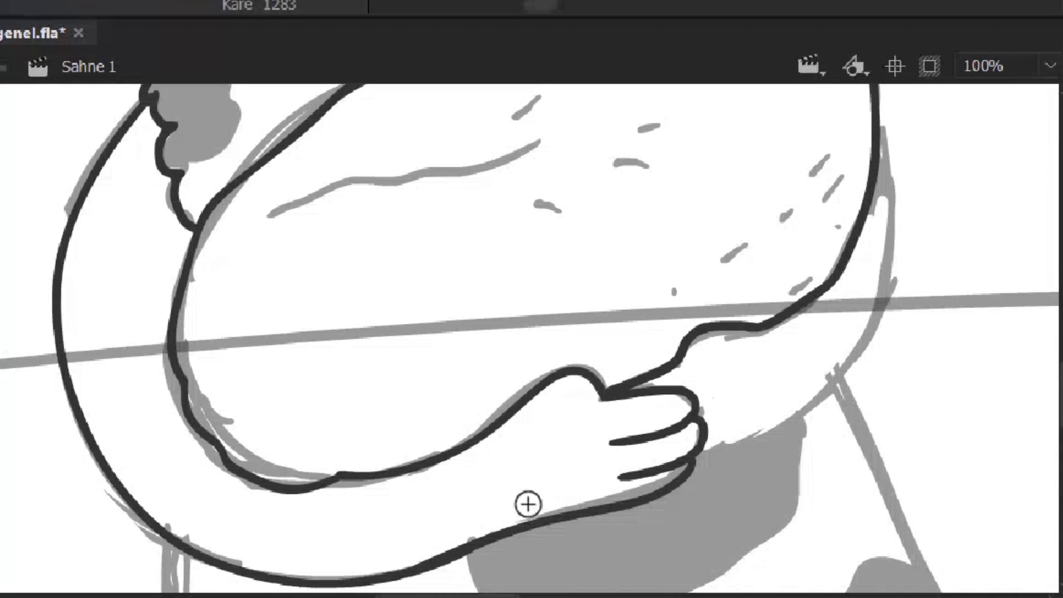
pyautogui.moveTo(466, 430); pyautogui.dragTo(535, 289)
pyautogui.moveTo(558, 365)
pyautogui.mouseDown()
pyautogui.moveTo(492, 297)
pyautogui.moveTo(132, 249)
pyautogui.moveTo(91, 413)
pyautogui.mouseUp()
pyautogui.moveTo(209, 351)
pyautogui.mouseDown()
pyautogui.moveTo(601, 356)
pyautogui.moveTo(615, 371)
pyautogui.mouseUp()
pyautogui.scroll(4, 372, 398)
pyautogui.hscroll(4, 373, 399)
pyautogui.moveTo(357, 456); pyautogui.dragTo(269, 495)
pyautogui.moveTo(468, 250); pyautogui.dragTo(461, 164)
# - Ink the garment's wavy right side and the outline of the dark patch in its lower right corner
pyautogui.moveTo(494, 287); pyautogui.dragTo(510, 65)
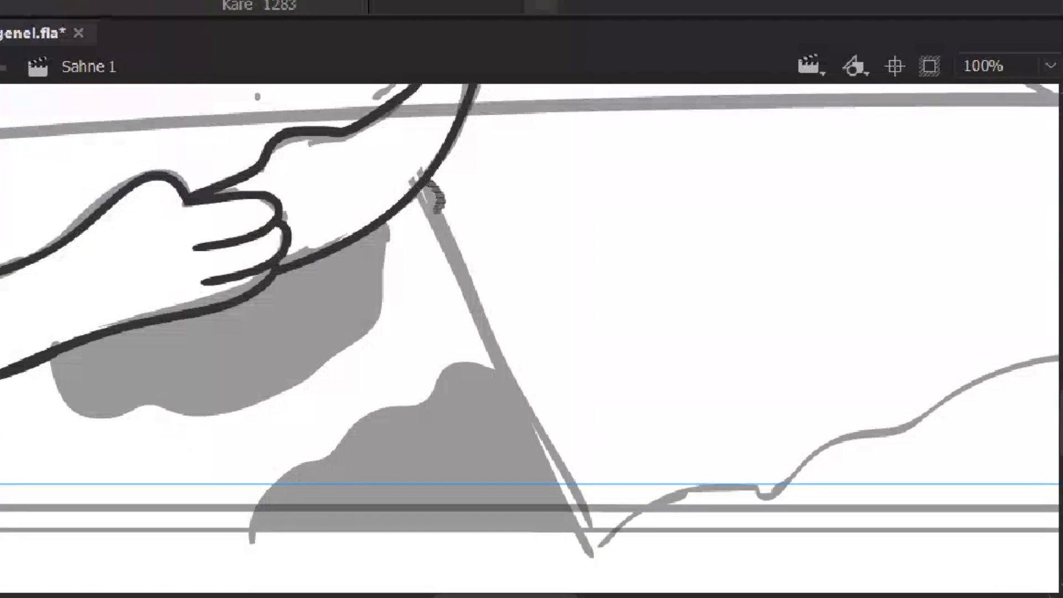
pyautogui.moveTo(502, 365); pyautogui.dragTo(582, 525)
pyautogui.moveTo(251, 540)
pyautogui.mouseDown()
pyautogui.moveTo(352, 446)
pyautogui.moveTo(504, 357)
pyautogui.mouseUp()
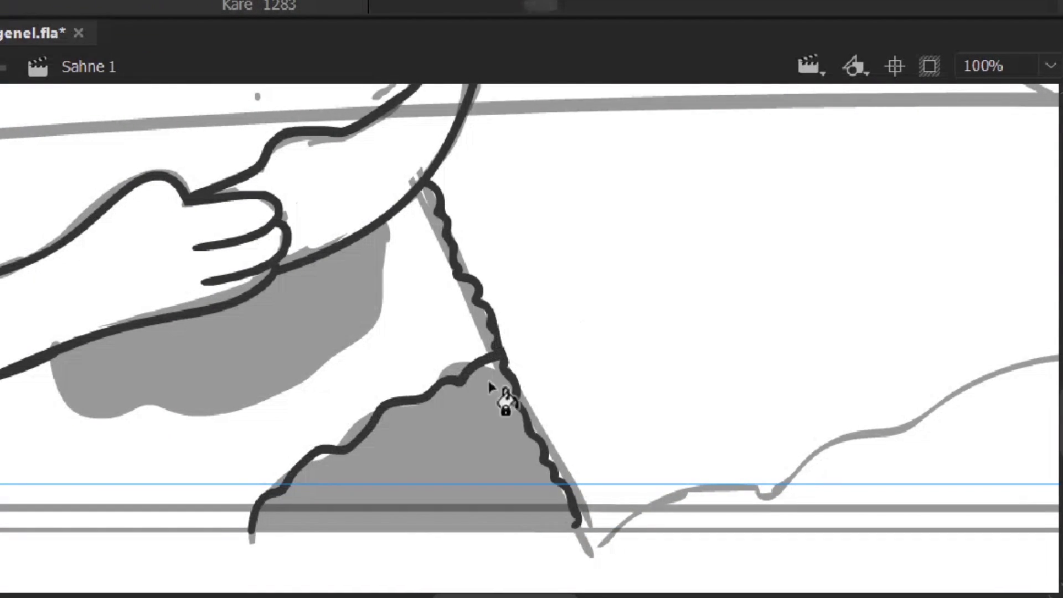
# - Ink the patch under the forearm, the garment's wavy left side and the patch in its lower left corner
pyautogui.hscroll(-6, 454, 326)
pyautogui.scroll(-1, 454, 327)
pyautogui.moveTo(601, 349); pyautogui.dragTo(730, 167)
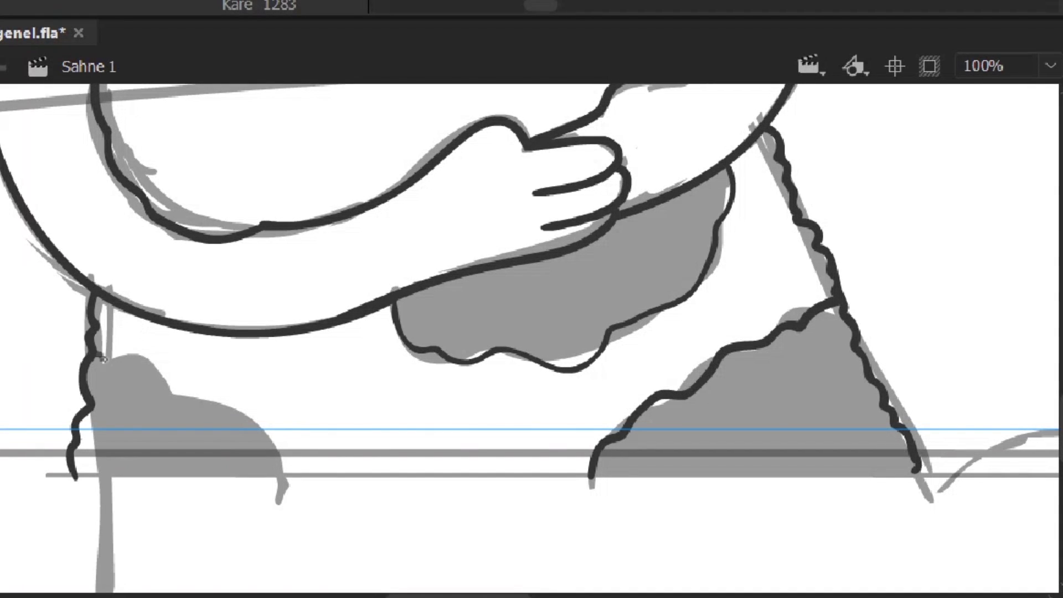
pyautogui.moveTo(92, 357)
pyautogui.mouseDown()
pyautogui.moveTo(177, 393)
pyautogui.moveTo(302, 481)
pyautogui.mouseUp()
pyautogui.hotkey('ctrl', '-')
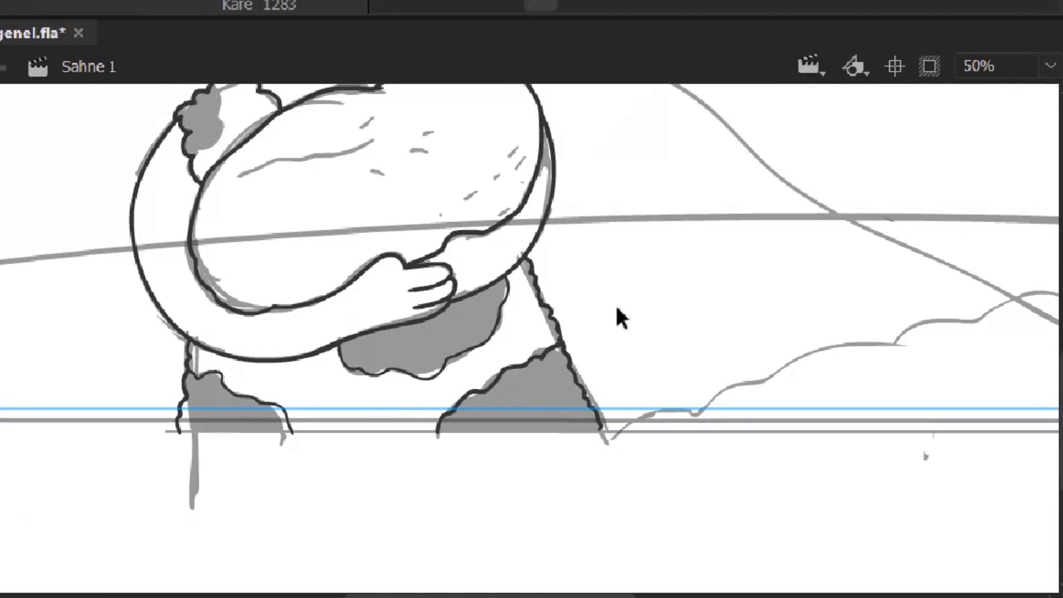
pyautogui.hotkey('ctrl', '=')
pyautogui.hotkey('ctrl', '=')
pyautogui.hotkey('ctrl', '-')
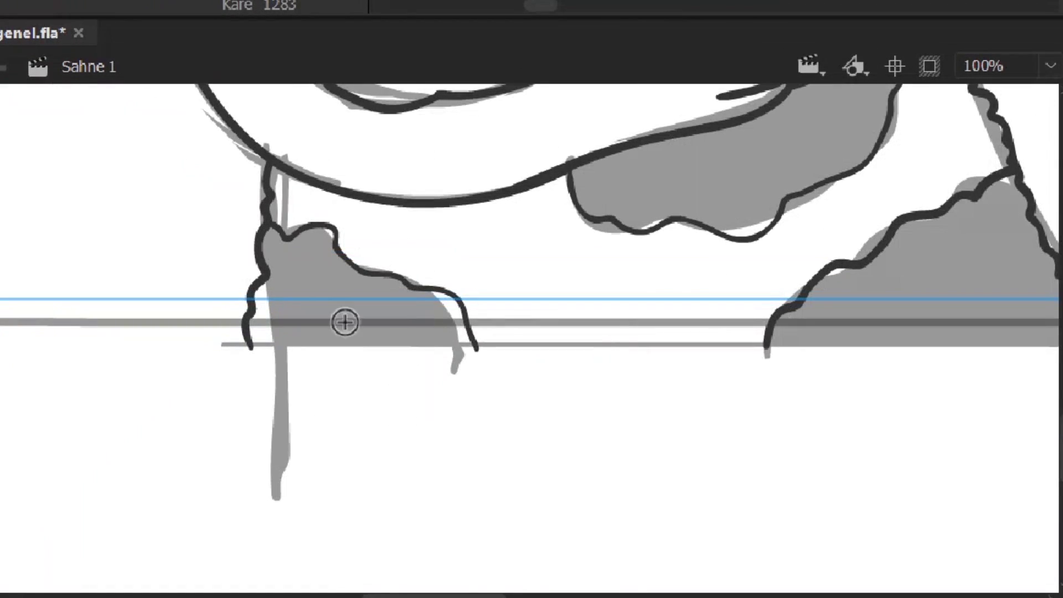
# - Close the garment's hem with a straight line and fill its three patches with dark grey
pyautogui.hscroll(3, 354, 333)
pyautogui.moveTo(241, 430); pyautogui.dragTo(607, 430)
pyautogui.click(518, 396)
pyautogui.hotkey('ctrl', '-')
pyautogui.hotkey('ctrl', '-')
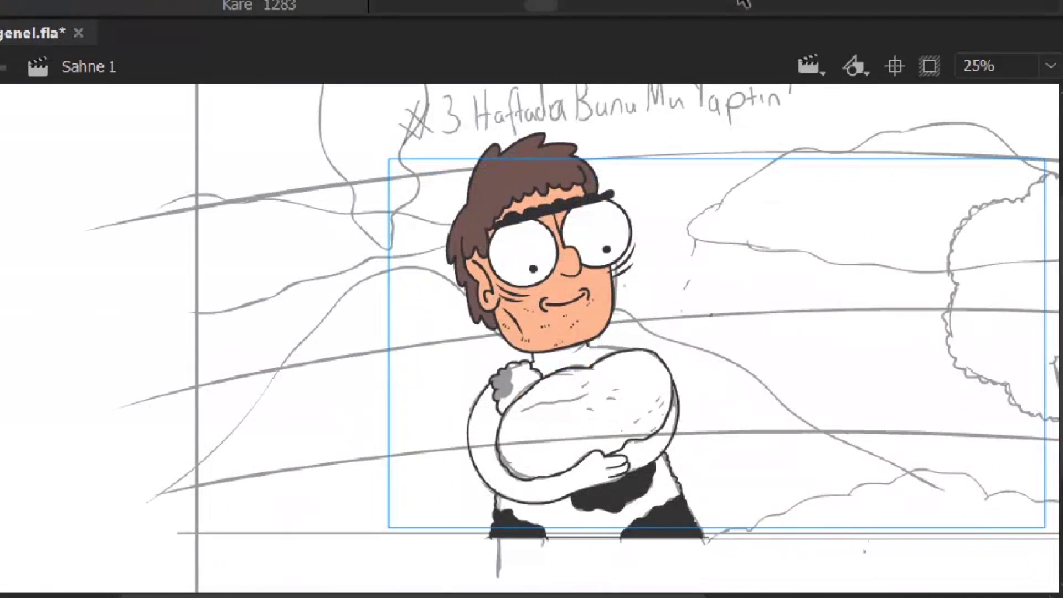
# - Outline the patch on the fur shoulder strap and fill it with dark grey
pyautogui.hotkey('ctrl', '=')
pyautogui.hotkey('ctrl', '=')
pyautogui.moveTo(307, 290); pyautogui.dragTo(285, 421)
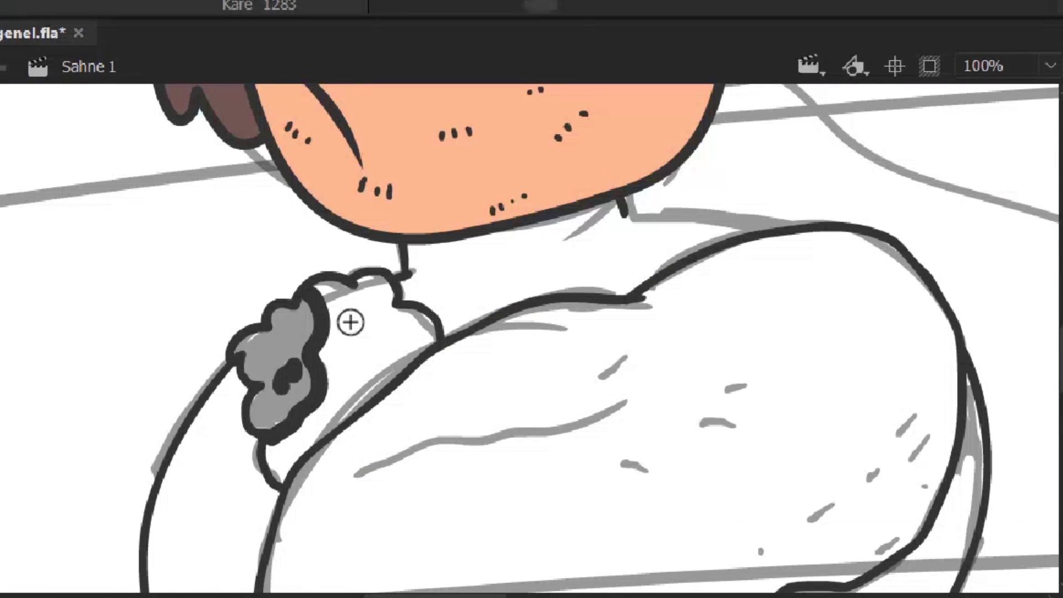
pyautogui.hotkey('ctrl', '-')
pyautogui.click(454, 394)
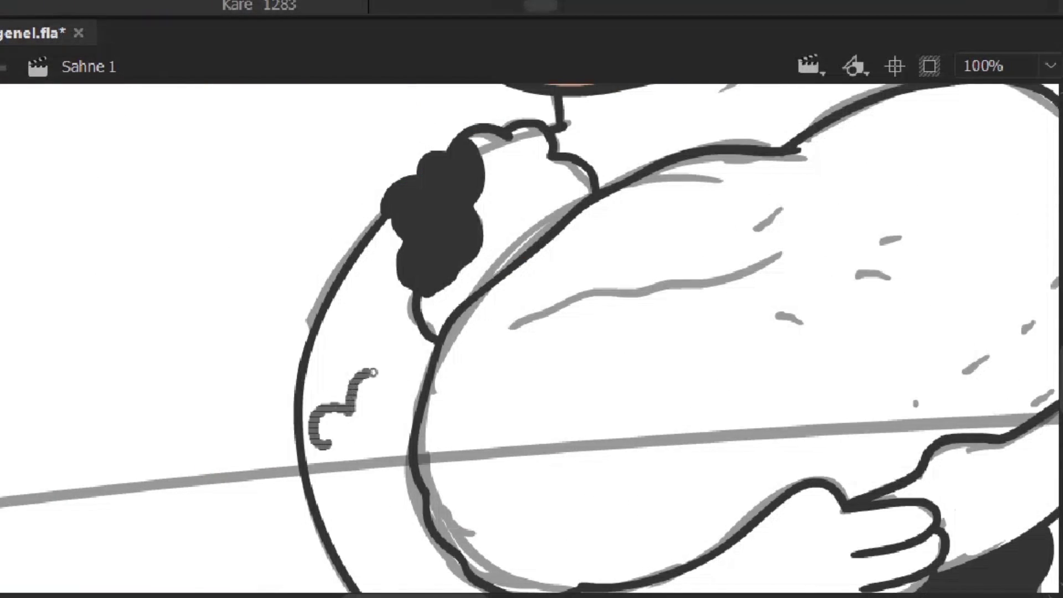
# - Ink the shoulder line from the base of the neck to the top of the rock
pyautogui.moveTo(559, 147); pyautogui.dragTo(678, 162)
pyautogui.click(556, 261)
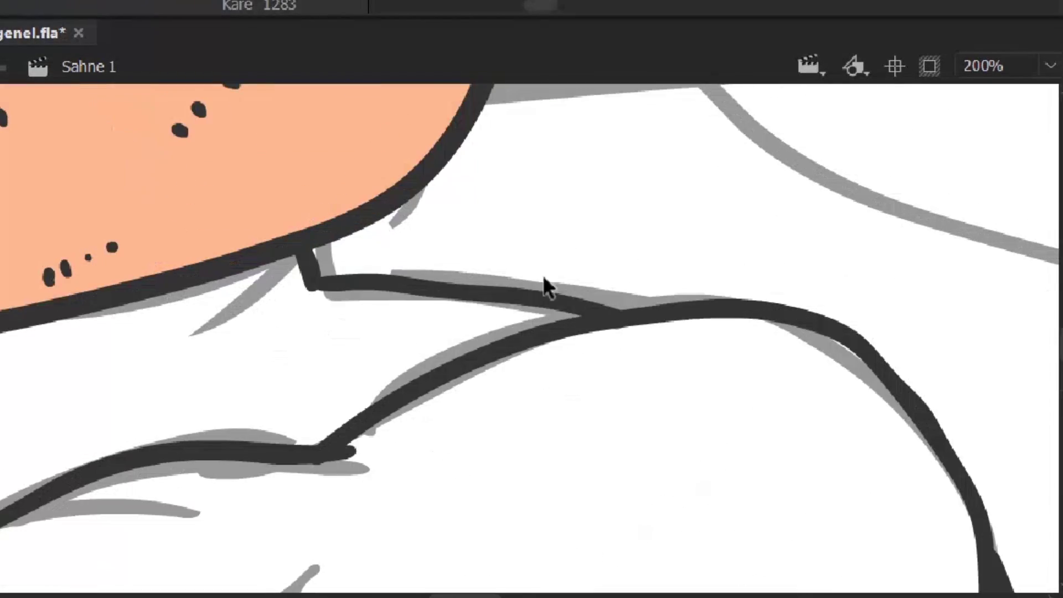
pyautogui.hotkey('ctrl', '-')
pyautogui.hotkey('ctrl', '-')
pyautogui.hotkey('ctrl', '=')
# - Ink the long crack and the short texture marks on the rock's surface
pyautogui.moveTo(242, 317); pyautogui.dragTo(527, 239)
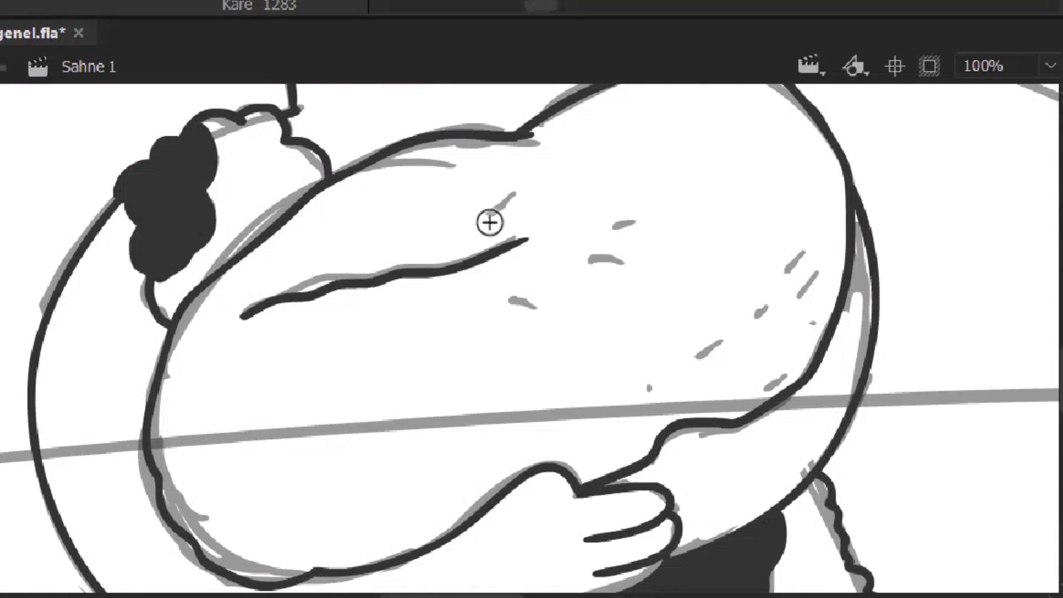
pyautogui.hotkey('ctrl', '-')
pyautogui.scroll(5, 482, 363)
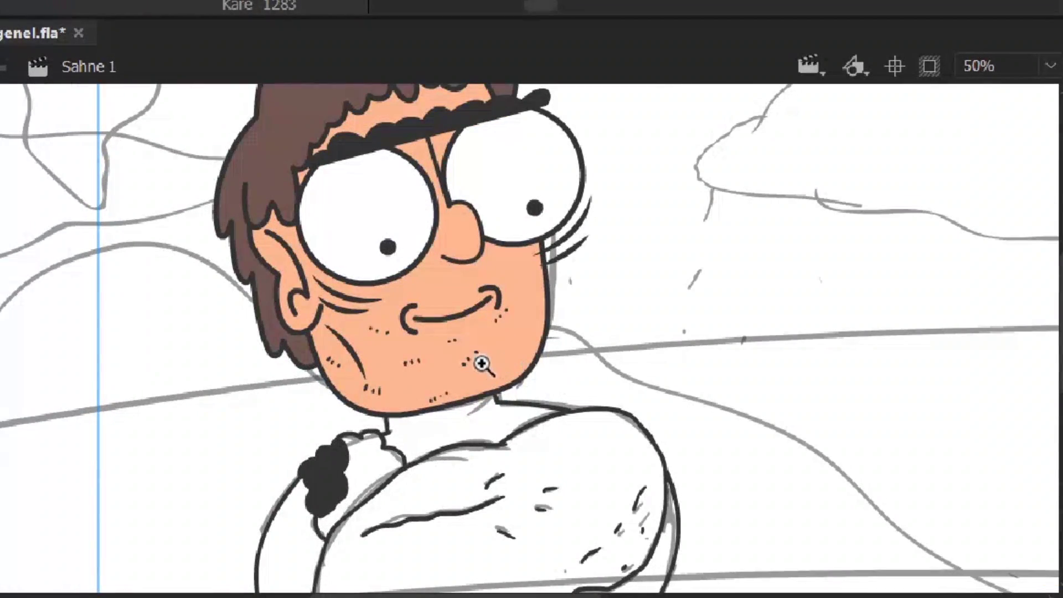
# - Fill the neck and arms with the skin tone, the garment with brown and the rock with light grey
pyautogui.scroll(-4, 335, 374)
pyautogui.click(335, 375)
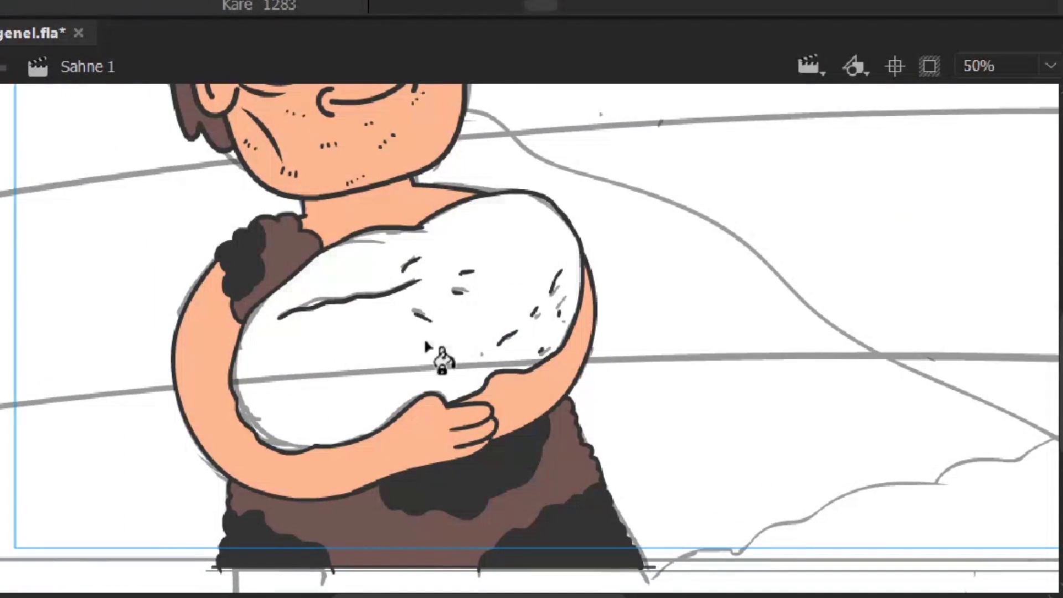
pyautogui.click(427, 346)
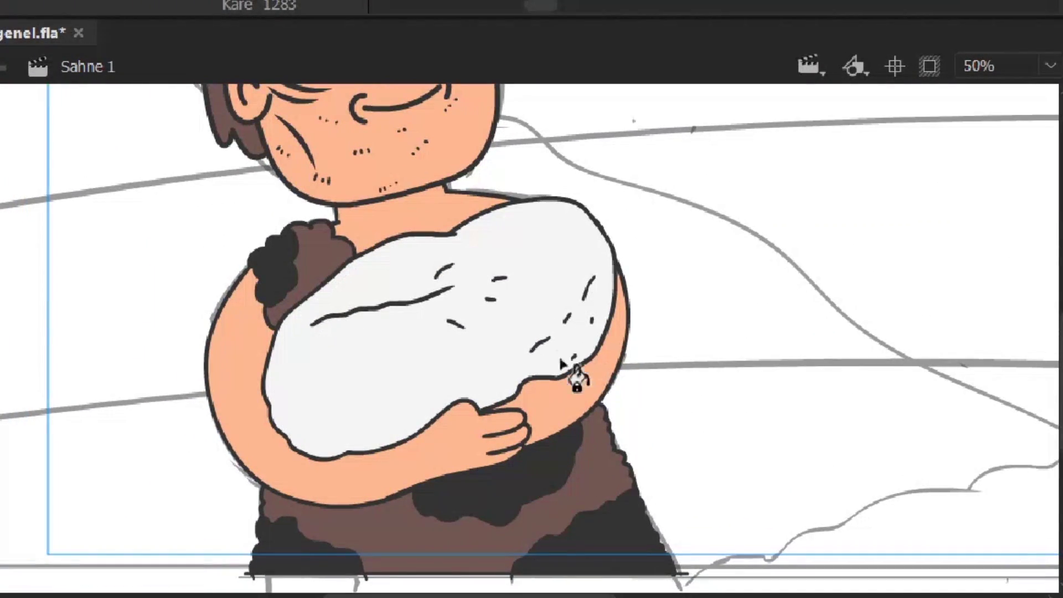
pyautogui.hotkey('ctrl', '-')
pyautogui.moveTo(653, 360); pyautogui.dragTo(556, 337)
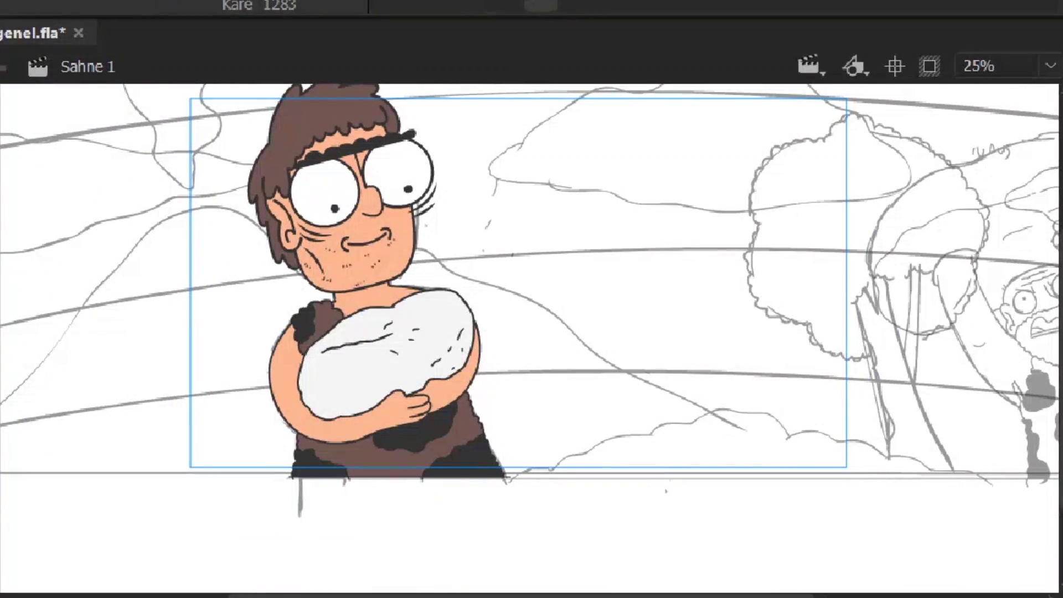
# - Enter the group for the line art of the second, bearded caveman
pyautogui.press('z')
pyautogui.click(1016, 316)
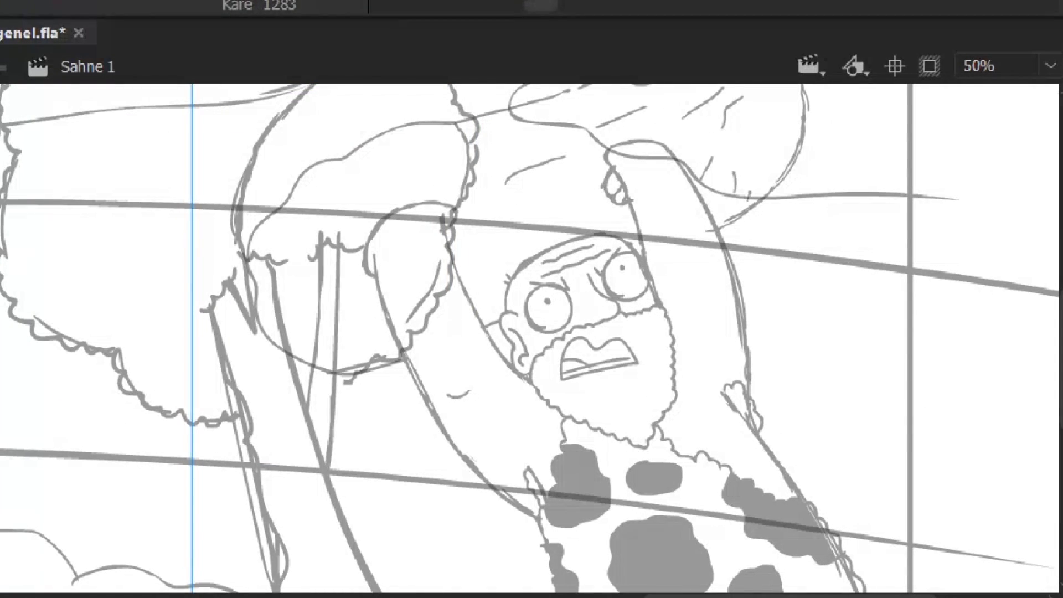
pyautogui.hotkey('ctrl', '=')
pyautogui.hotkey('ctrl', '=')
pyautogui.hotkey('ctrl', '-')
pyautogui.hotkey('ctrl', '-')
pyautogui.hotkey('ctrl', '-')
pyautogui.doubleClick(691, 340)
pyautogui.hotkey('ctrl', '=')
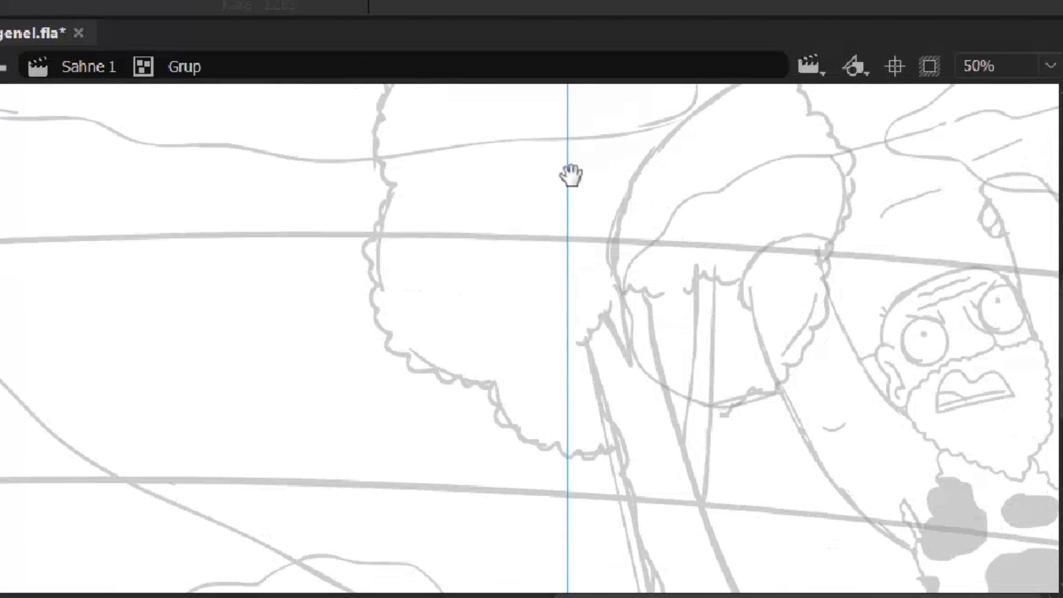
pyautogui.scroll(-5, 831, 258)
pyautogui.moveTo(716, 384); pyautogui.dragTo(336, 271)
pyautogui.click(501, 304)
pyautogui.click(500, 304)
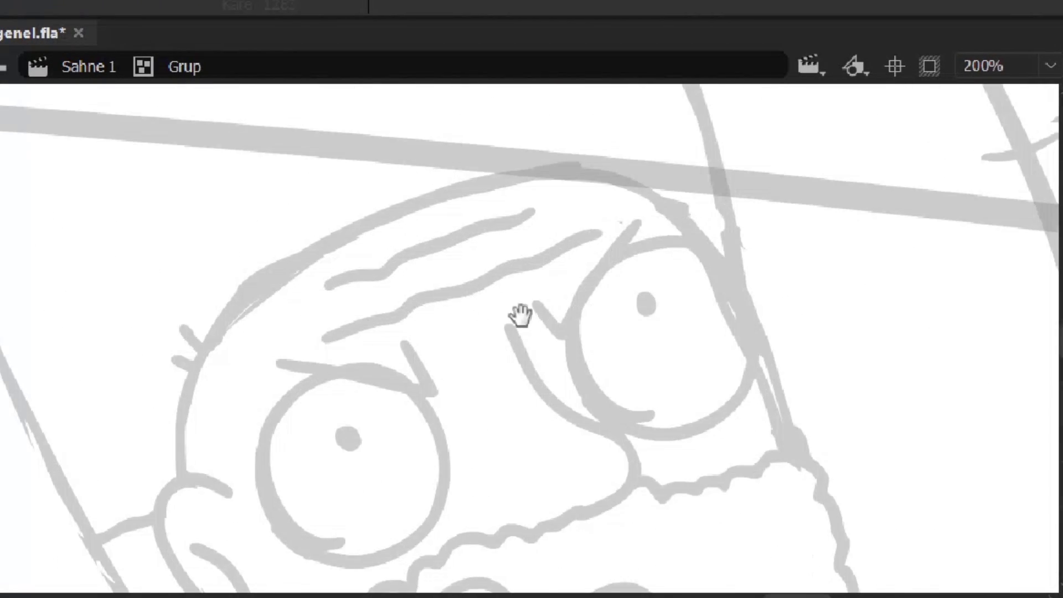
# - Ink the bearded caveman's slanted eyebrows, round eyes and nose over the sketch
pyautogui.scroll(-1, 388, 301)
pyautogui.moveTo(244, 301); pyautogui.dragTo(347, 283)
pyautogui.moveTo(496, 256); pyautogui.dragTo(605, 168)
pyautogui.moveTo(285, 321)
pyautogui.mouseDown()
pyautogui.moveTo(273, 504)
pyautogui.moveTo(386, 344)
pyautogui.mouseUp()
pyautogui.moveTo(526, 267)
pyautogui.mouseDown()
pyautogui.moveTo(584, 365)
pyautogui.moveTo(651, 174)
pyautogui.moveTo(601, 177)
pyautogui.mouseUp()
pyautogui.moveTo(473, 268)
pyautogui.mouseDown()
pyautogui.moveTo(534, 221)
pyautogui.moveTo(649, 384)
pyautogui.moveTo(595, 402)
pyautogui.mouseUp()
pyautogui.moveTo(325, 552); pyautogui.dragTo(408, 351)
pyautogui.moveTo(335, 189)
pyautogui.mouseDown()
pyautogui.moveTo(277, 169)
pyautogui.moveTo(321, 402)
pyautogui.moveTo(394, 407)
pyautogui.mouseUp()
# - Ink the wavy outline of the beard from under the nose and around the jaw
pyautogui.moveTo(415, 361)
pyautogui.mouseDown()
pyautogui.moveTo(610, 231)
pyautogui.moveTo(762, 175)
pyautogui.moveTo(897, 147)
pyautogui.mouseUp()
pyautogui.moveTo(890, 249); pyautogui.dragTo(855, 107)
pyautogui.moveTo(360, 322)
pyautogui.mouseDown()
pyautogui.moveTo(382, 366)
pyautogui.moveTo(473, 438)
pyautogui.mouseUp()
pyautogui.moveTo(473, 437)
pyautogui.mouseDown()
pyautogui.moveTo(221, 375)
pyautogui.moveTo(347, 427)
pyautogui.moveTo(470, 460)
pyautogui.moveTo(586, 474)
pyautogui.moveTo(615, 402)
pyautogui.mouseUp()
pyautogui.moveTo(650, 324); pyautogui.dragTo(603, 392)
pyautogui.moveTo(587, 446); pyautogui.dragTo(613, 304)
pyautogui.moveTo(653, 221); pyautogui.dragTo(625, 337)
pyautogui.moveTo(501, 136)
pyautogui.mouseDown()
pyautogui.moveTo(534, 166)
pyautogui.moveTo(573, 327)
pyautogui.moveTo(576, 429)
pyautogui.mouseUp()
pyautogui.scroll(3, 512, 244)
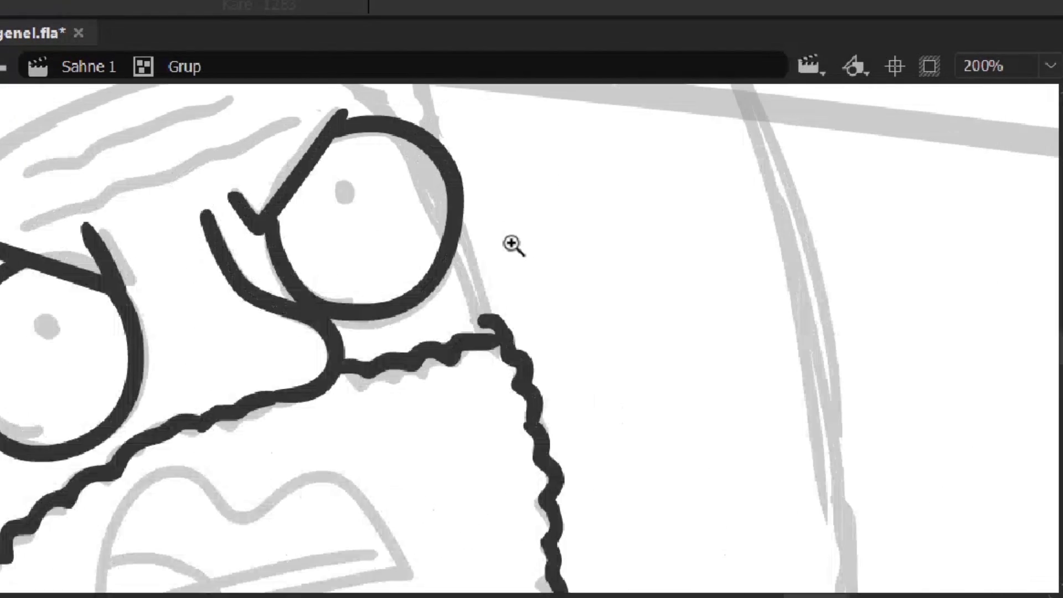
# - Ink the bald head's outline, the side of the face and two wavy forehead wrinkles
pyautogui.moveTo(499, 207)
pyautogui.mouseDown()
pyautogui.moveTo(824, 356)
pyautogui.moveTo(850, 331)
pyautogui.mouseUp()
pyautogui.moveTo(238, 426)
pyautogui.mouseDown()
pyautogui.moveTo(280, 320)
pyautogui.moveTo(712, 202)
pyautogui.mouseUp()
pyautogui.hotkey('ctrl', 'z')
pyautogui.moveTo(227, 482)
pyautogui.mouseDown()
pyautogui.moveTo(382, 249)
pyautogui.moveTo(715, 216)
pyautogui.mouseUp()
pyautogui.moveTo(689, 394); pyautogui.dragTo(679, 277)
pyautogui.moveTo(332, 257); pyautogui.dragTo(553, 181)
pyautogui.moveTo(358, 211); pyautogui.dragTo(557, 131)
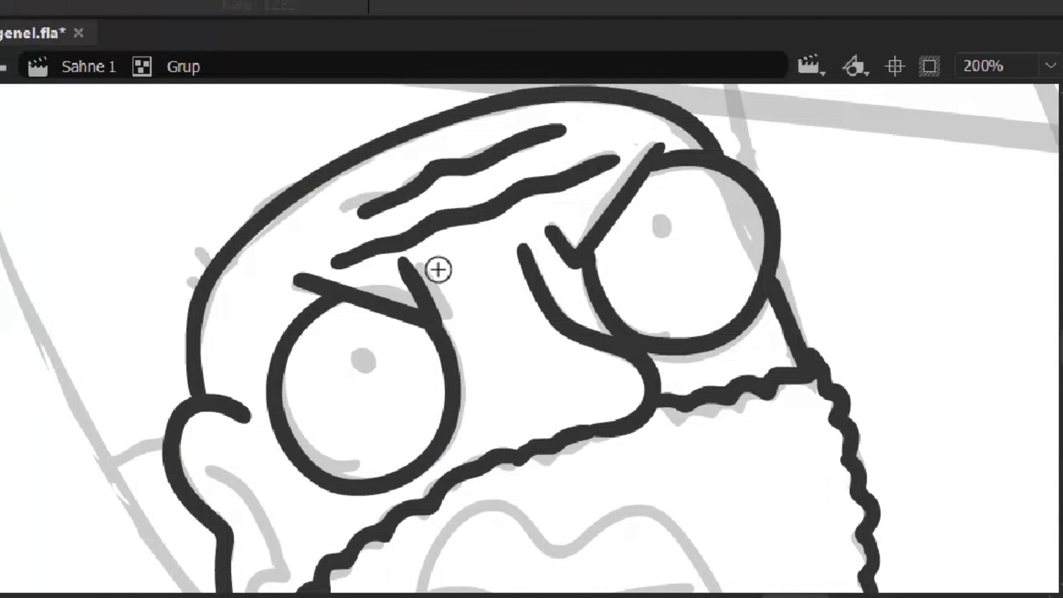
# - Add dark pupils to both of the bearded caveman's eyes
pyautogui.press('v')
pyautogui.doubleClick(366, 360)
pyautogui.moveTo(646, 235); pyautogui.dragTo(689, 217)
pyautogui.hotkey('ctrl', '-')
pyautogui.doubleClick(665, 340)
pyautogui.hotkey('ctrl', '=')
# - Ink the inner ear line and the open mouth with its tongue and lower lip
pyautogui.press('b')
pyautogui.moveTo(244, 382)
pyautogui.mouseDown()
pyautogui.moveTo(252, 277)
pyautogui.moveTo(196, 219)
pyautogui.mouseUp()
pyautogui.moveTo(393, 443)
pyautogui.mouseDown()
pyautogui.moveTo(743, 356)
pyautogui.moveTo(391, 382)
pyautogui.moveTo(664, 293)
pyautogui.moveTo(712, 360)
pyautogui.mouseUp()
pyautogui.press('v')
pyautogui.moveTo(402, 416)
pyautogui.mouseDown()
pyautogui.moveTo(705, 344)
pyautogui.moveTo(553, 366)
pyautogui.moveTo(707, 347)
pyautogui.mouseUp()
pyautogui.hotkey('ctrl', 'z')
pyautogui.hotkey('ctrl', '-')
pyautogui.hotkey('ctrl', '-')
pyautogui.hotkey('ctrl', '=')
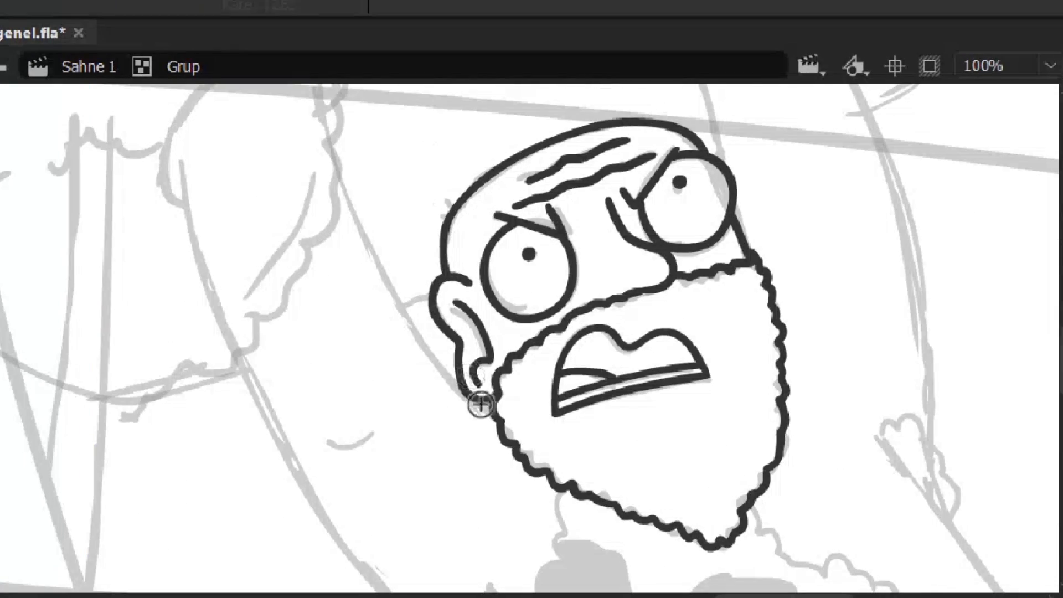
# - Ink the two long edges of the raised arm on the ear side of the head
pyautogui.moveTo(477, 426); pyautogui.dragTo(327, 119)
pyautogui.moveTo(293, 263)
pyautogui.mouseDown()
pyautogui.moveTo(345, 348)
pyautogui.moveTo(320, 302)
pyautogui.moveTo(304, 213)
pyautogui.mouseUp()
pyautogui.moveTo(188, 99)
pyautogui.mouseDown()
pyautogui.moveTo(260, 327)
pyautogui.moveTo(421, 559)
pyautogui.mouseUp()
pyautogui.moveTo(490, 526)
pyautogui.mouseDown()
pyautogui.moveTo(405, 324)
pyautogui.moveTo(458, 435)
pyautogui.mouseUp()
pyautogui.moveTo(197, 100)
pyautogui.mouseDown()
pyautogui.moveTo(209, 161)
pyautogui.moveTo(427, 546)
pyautogui.moveTo(257, 244)
pyautogui.moveTo(375, 331)
pyautogui.mouseUp()
pyautogui.hotkey('ctrl', 'z')
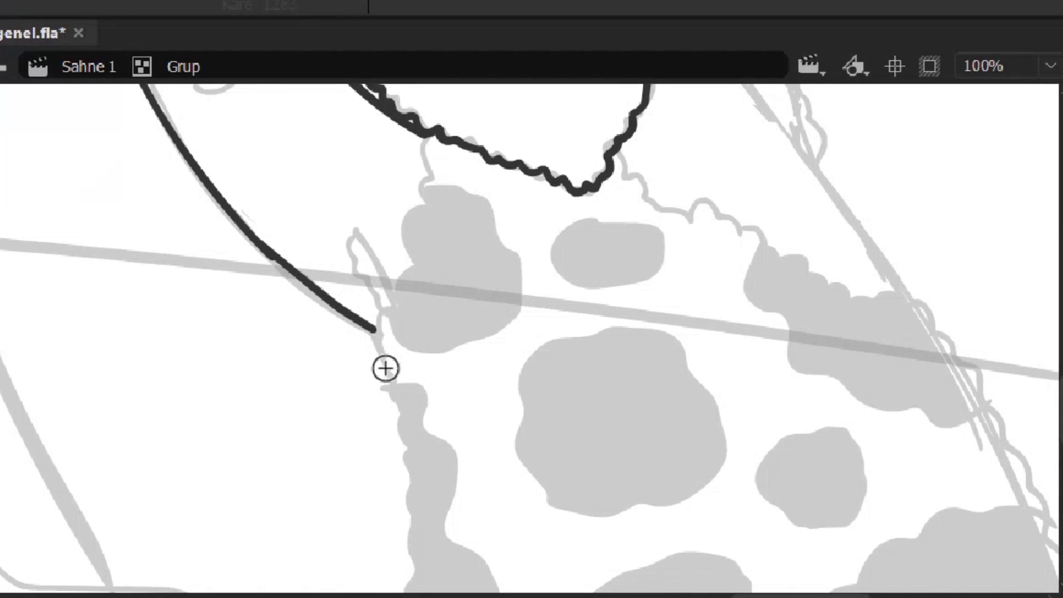
# - Ink the garment's scalloped left edge below the beard and the small fur tuft beside the armpit
pyautogui.moveTo(388, 377); pyautogui.dragTo(363, 170)
pyautogui.moveTo(385, 289); pyautogui.dragTo(382, 380)
pyautogui.moveTo(388, 310)
pyautogui.mouseDown()
pyautogui.moveTo(553, 449)
pyautogui.moveTo(468, 477)
pyautogui.mouseUp()
pyautogui.click(498, 487)
pyautogui.moveTo(435, 327); pyautogui.dragTo(455, 425)
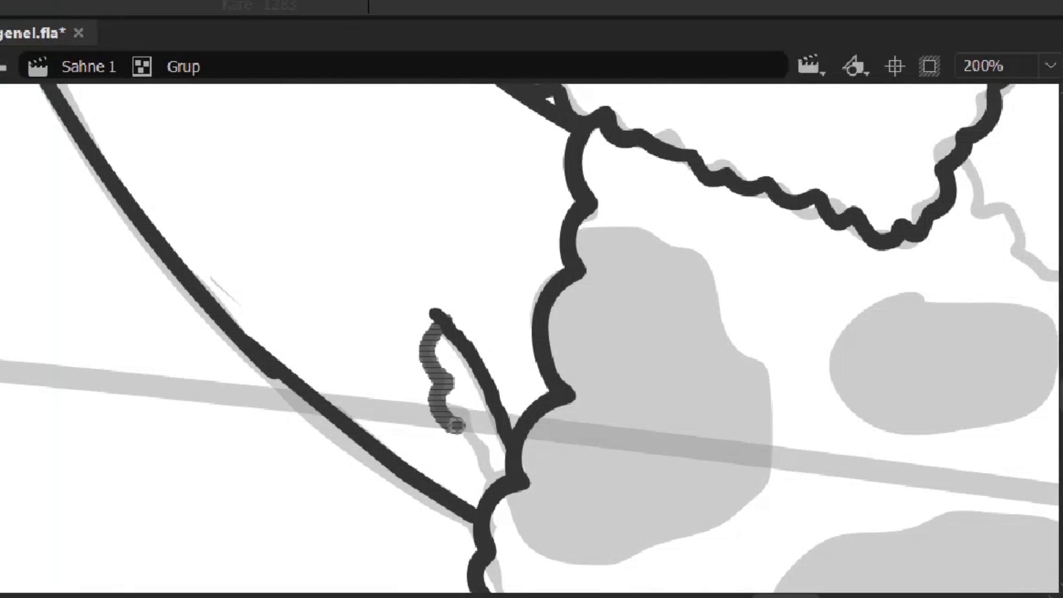
# - Ink the rounded hand at the end of the ear-side raised arm, redrawing its curve once
pyautogui.hotkey('ctrl', '-')
pyautogui.hotkey('ctrl', '-')
pyautogui.click(325, 429)
pyautogui.click(325, 430)
pyautogui.moveTo(299, 512)
pyautogui.mouseDown()
pyautogui.moveTo(333, 288)
pyautogui.moveTo(587, 320)
pyautogui.mouseUp()
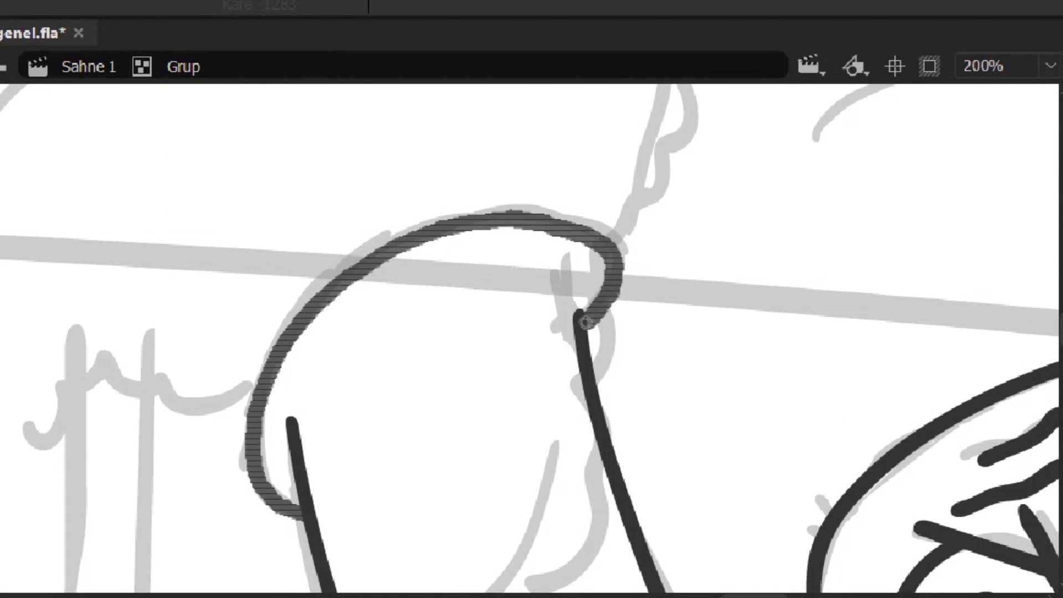
pyautogui.hotkey('ctrl', '-')
pyautogui.click(480, 351)
pyautogui.hotkey('ctrl', 'z')
pyautogui.moveTo(513, 351)
pyautogui.mouseDown()
pyautogui.moveTo(321, 249)
pyautogui.moveTo(223, 533)
pyautogui.mouseUp()
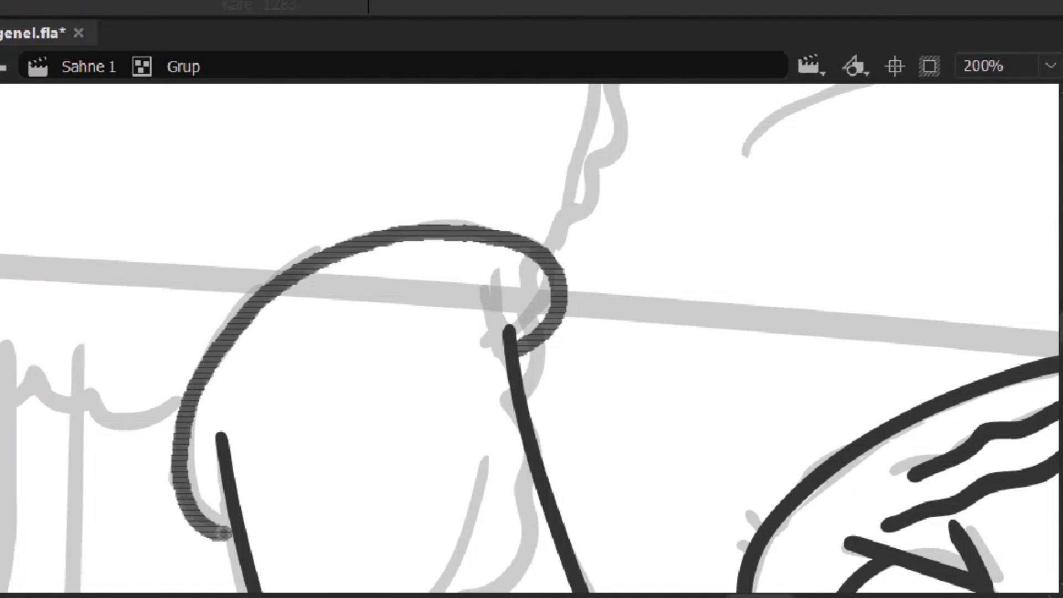
pyautogui.hotkey('ctrl', '-')
pyautogui.hotkey('ctrl', '-')
# - Ink the long edges of the other raised arm, from the hand down to the shoulder
pyautogui.moveTo(634, 277); pyautogui.dragTo(373, 242)
pyautogui.click(637, 130)
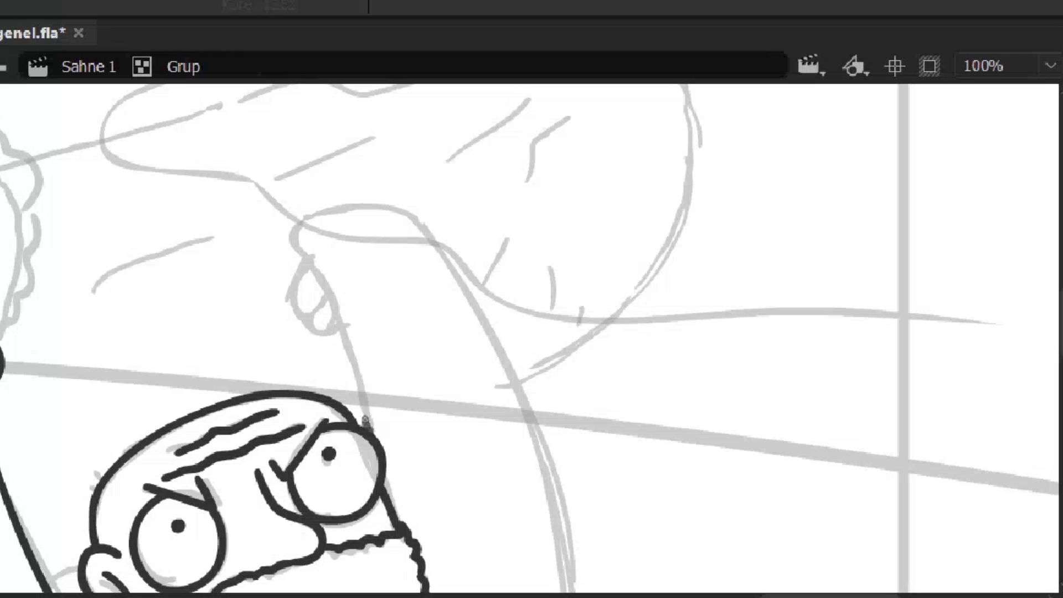
pyautogui.moveTo(409, 217)
pyautogui.mouseDown()
pyautogui.moveTo(541, 439)
pyautogui.moveTo(556, 487)
pyautogui.mouseUp()
pyautogui.moveTo(554, 479); pyautogui.dragTo(500, 140)
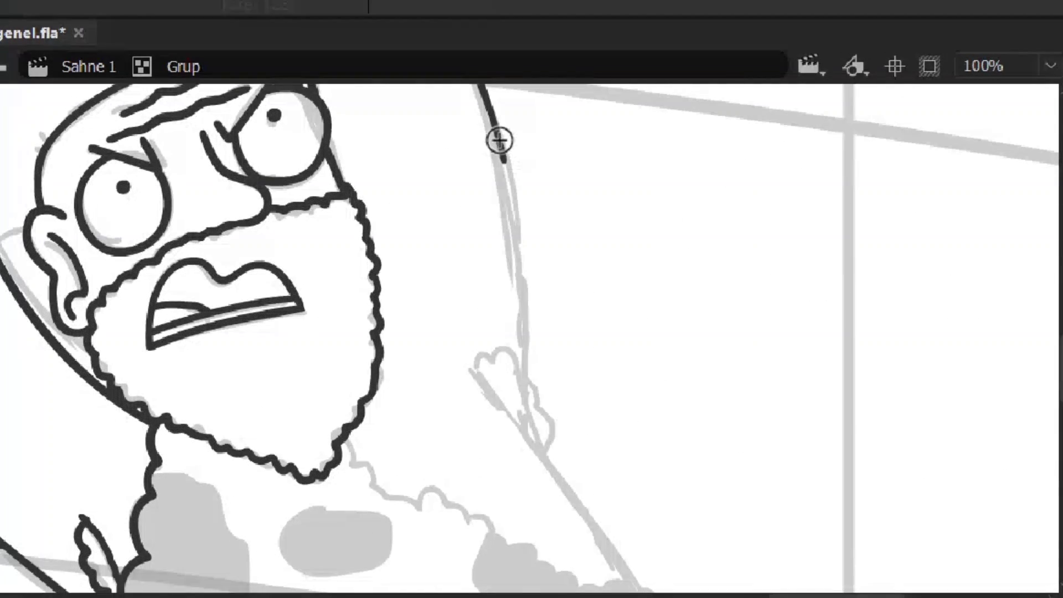
pyautogui.moveTo(531, 330); pyautogui.dragTo(531, 383)
# - Ink the fur tuft at that arm's shoulder and the line running from it down to the garment
pyautogui.moveTo(545, 449); pyautogui.dragTo(546, 451)
pyautogui.moveTo(486, 383)
pyautogui.mouseDown()
pyautogui.moveTo(344, 183)
pyautogui.moveTo(499, 379)
pyautogui.mouseUp()
pyautogui.moveTo(432, 89); pyautogui.dragTo(520, 320)
pyautogui.click(377, 273)
pyautogui.moveTo(377, 274)
pyautogui.mouseDown()
pyautogui.moveTo(434, 311)
pyautogui.moveTo(415, 360)
pyautogui.mouseUp()
pyautogui.hotkey('ctrl', '-')
pyautogui.hotkey('ctrl', '-')
pyautogui.hotkey('ctrl', '=')
# - Ink the garment's scalloped neckline and its wavy right side down to the hem
pyautogui.moveTo(613, 382); pyautogui.dragTo(304, 150)
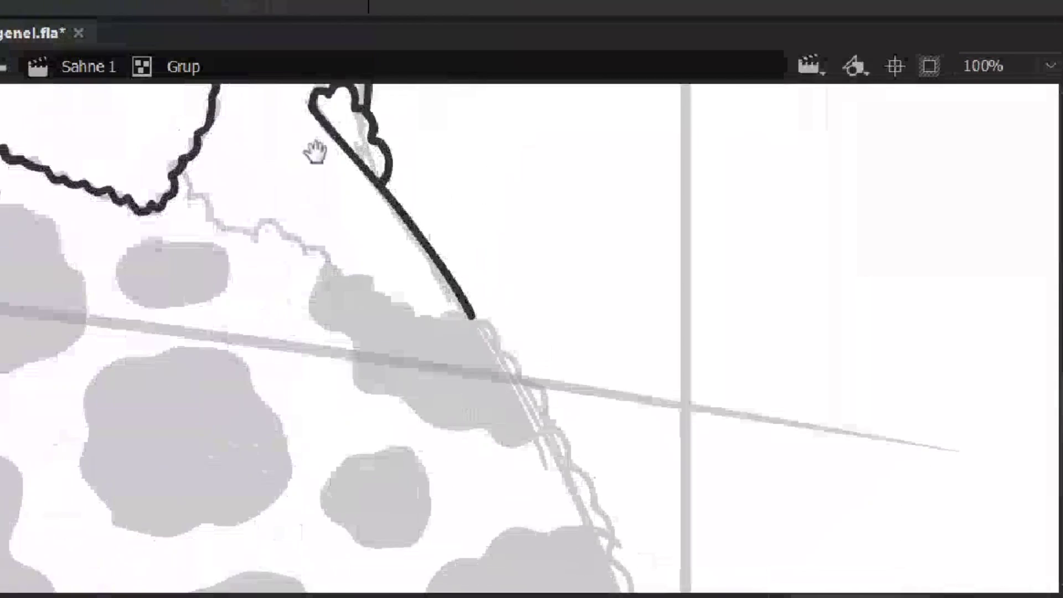
pyautogui.moveTo(430, 315)
pyautogui.mouseDown()
pyautogui.moveTo(482, 304)
pyautogui.moveTo(480, 201)
pyautogui.mouseUp()
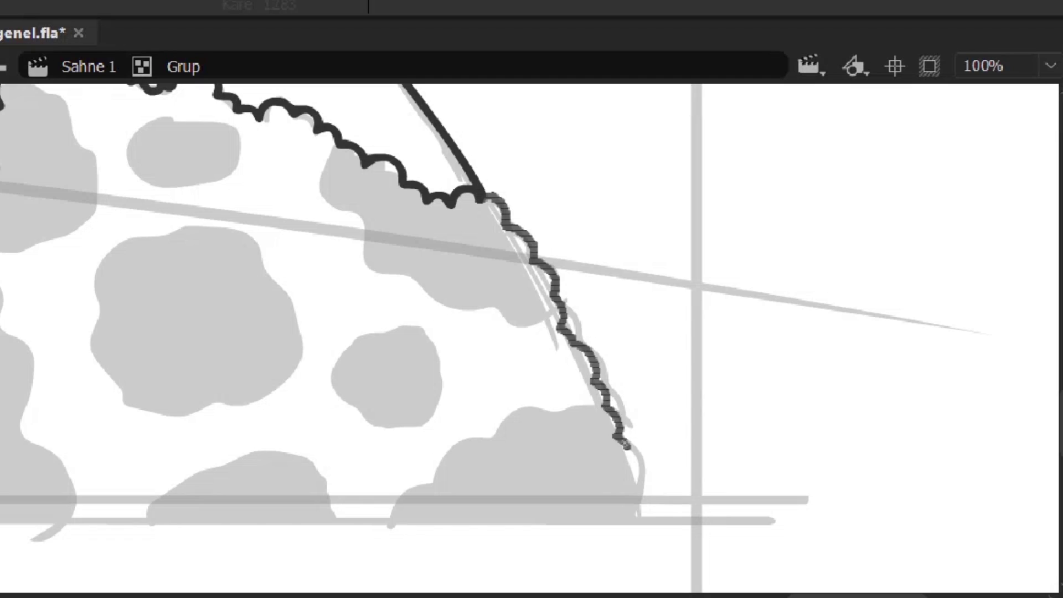
pyautogui.moveTo(625, 444); pyautogui.dragTo(635, 515)
# - Outline the long shoulder patch and the three separate spots in the middle of the garment
pyautogui.moveTo(405, 229); pyautogui.dragTo(508, 285)
pyautogui.moveTo(460, 470); pyautogui.dragTo(508, 315)
pyautogui.moveTo(215, 317); pyautogui.dragTo(261, 371)
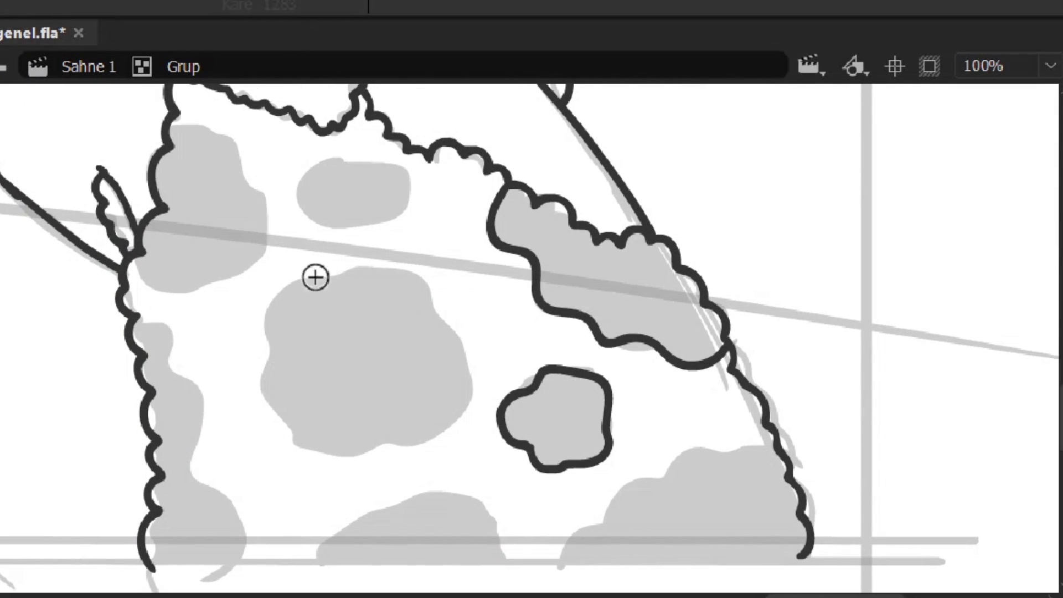
pyautogui.moveTo(287, 410)
pyautogui.mouseDown()
pyautogui.moveTo(439, 439)
pyautogui.moveTo(369, 265)
pyautogui.mouseUp()
pyautogui.moveTo(301, 207)
pyautogui.mouseDown()
pyautogui.moveTo(371, 226)
pyautogui.moveTo(299, 209)
pyautogui.mouseUp()
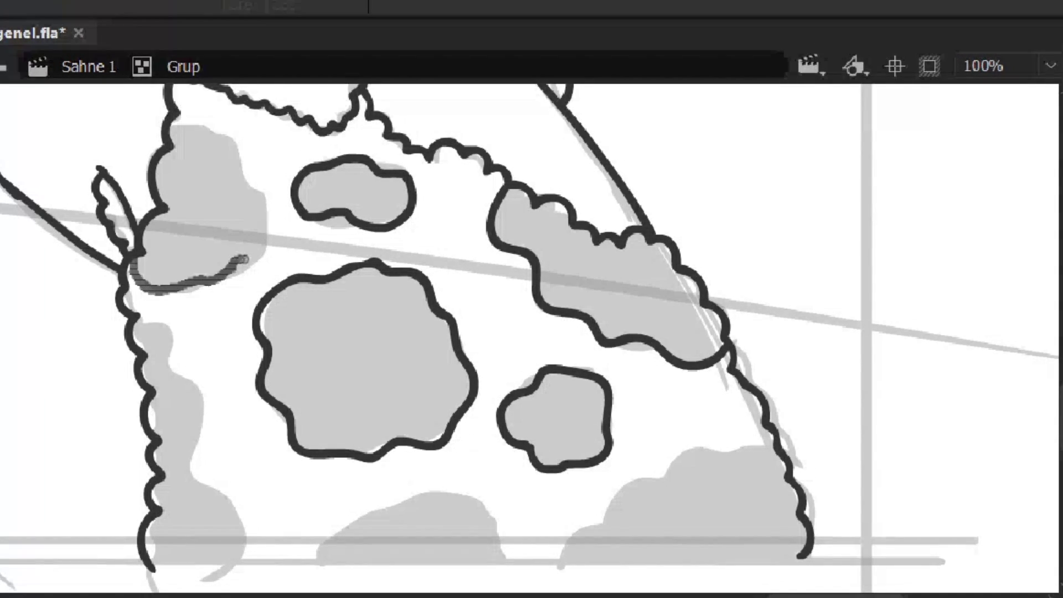
# - Outline the patches along the garment's left side and hem, and close the hem with a straight line
pyautogui.moveTo(176, 125); pyautogui.dragTo(176, 127)
pyautogui.moveTo(136, 324); pyautogui.dragTo(232, 562)
pyautogui.moveTo(394, 460); pyautogui.dragTo(388, 425)
pyautogui.moveTo(308, 531)
pyautogui.mouseDown()
pyautogui.moveTo(365, 474)
pyautogui.moveTo(526, 535)
pyautogui.moveTo(769, 395)
pyautogui.mouseUp()
pyautogui.moveTo(133, 528); pyautogui.dragTo(814, 529)
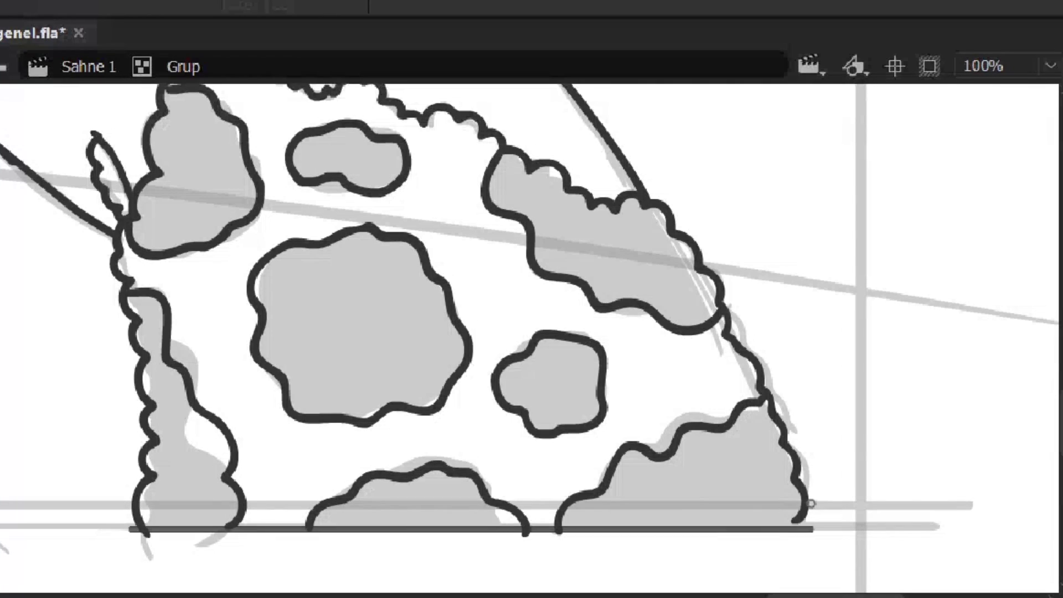
# - Fill the outlined garment patches with dark grey, and ink the short elbow crease on the raised arm beside the ear
pyautogui.click(693, 487)
pyautogui.click(494, 524)
pyautogui.click(609, 255)
pyautogui.click(360, 327)
pyautogui.click(194, 178)
pyautogui.click(198, 418)
pyautogui.hotkey('ctrl', '-')
pyautogui.click(344, 382)
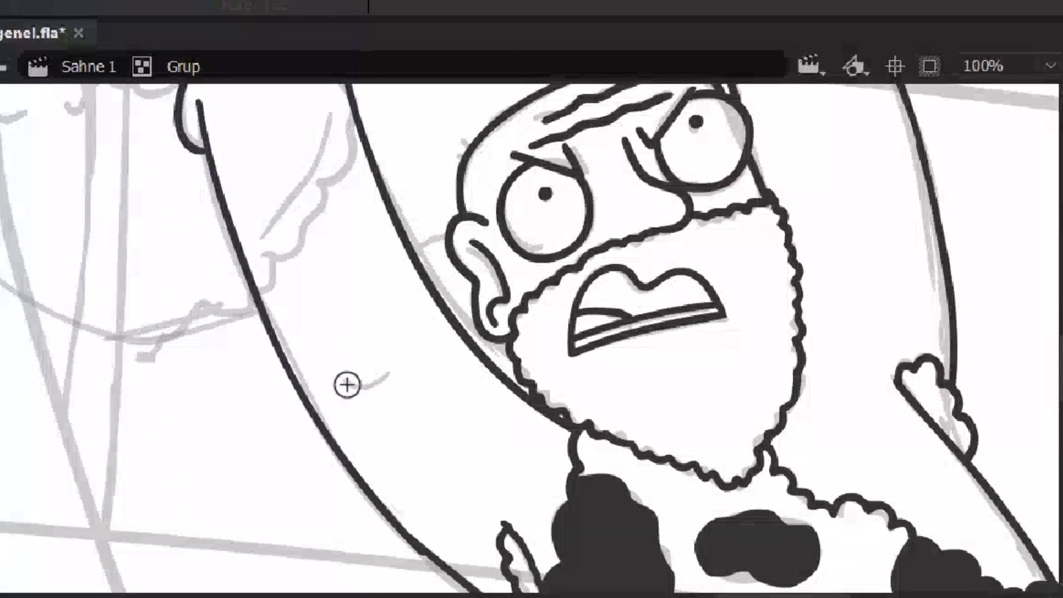
pyautogui.click(347, 398)
# - Ink the large boulder's outline above the caveman's hands and the wavy ridge line running across it
pyautogui.hotkey('ctrl', '-')
pyautogui.hotkey('ctrl', '-')
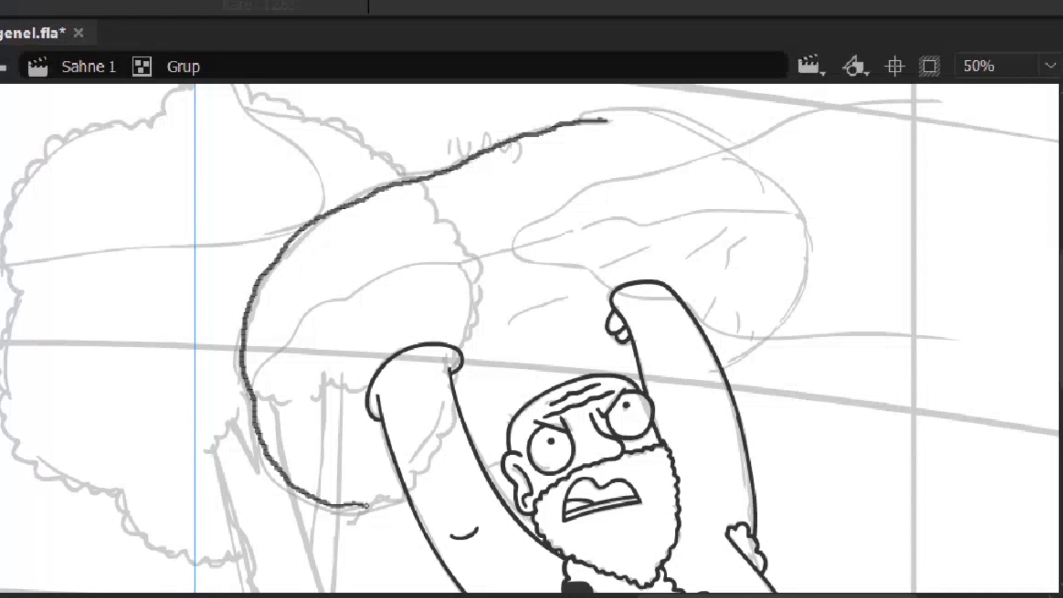
pyautogui.moveTo(351, 505); pyautogui.dragTo(410, 501)
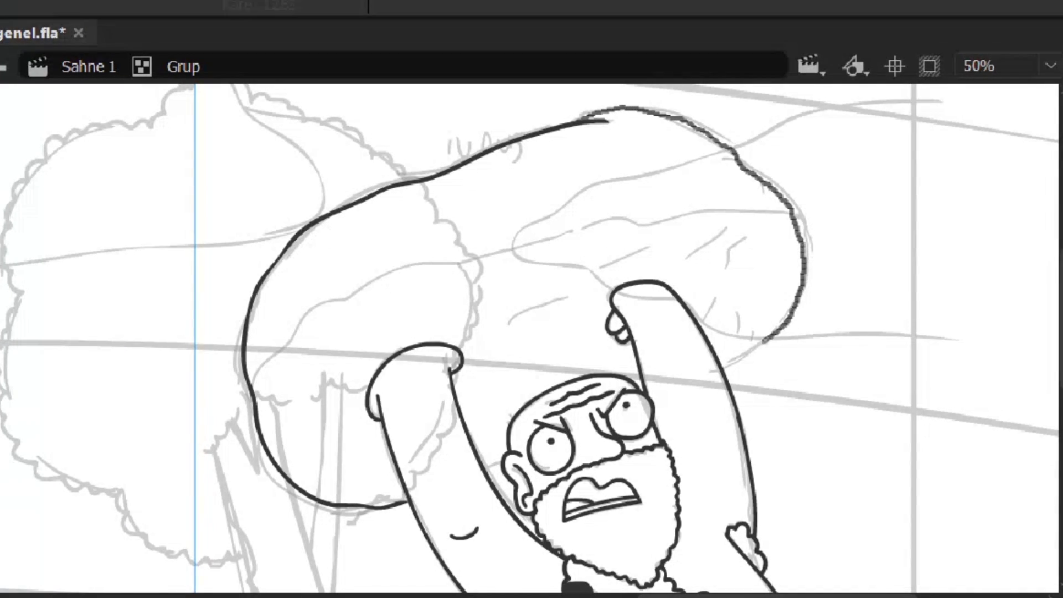
pyautogui.click(551, 452)
pyautogui.hscroll(-2, 323, 458)
pyautogui.scroll(2, 504, 382)
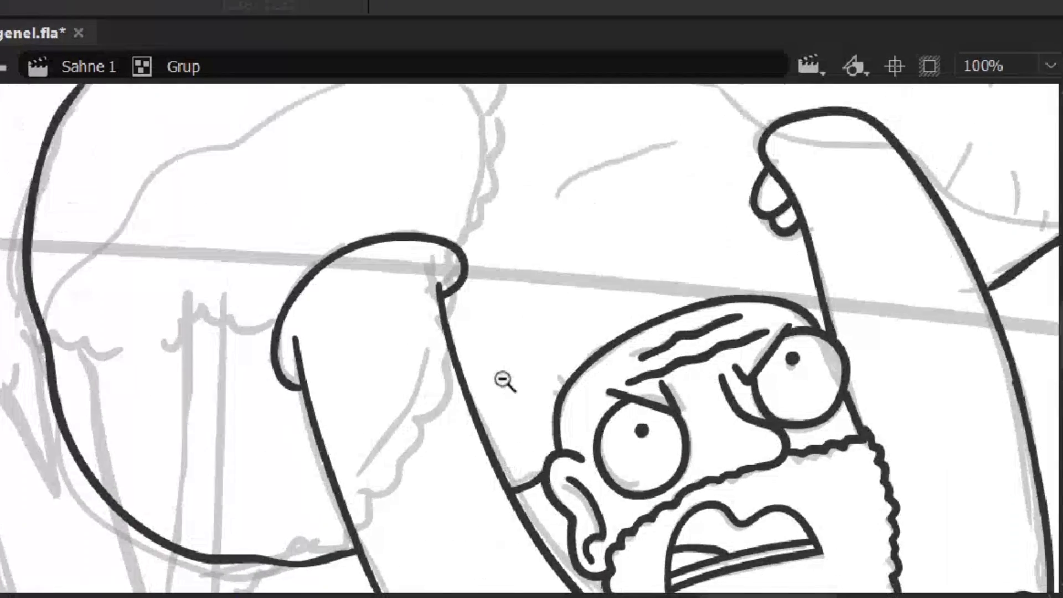
pyautogui.keyDown('alt'); pyautogui.click(504, 382); pyautogui.keyUp('alt')
pyautogui.moveTo(282, 372); pyautogui.dragTo(400, 272)
pyautogui.moveTo(680, 214); pyautogui.dragTo(806, 220)
# - Break the boulder's ridge line into separate segments near its middle and taper the loose ends to points
pyautogui.press('z')
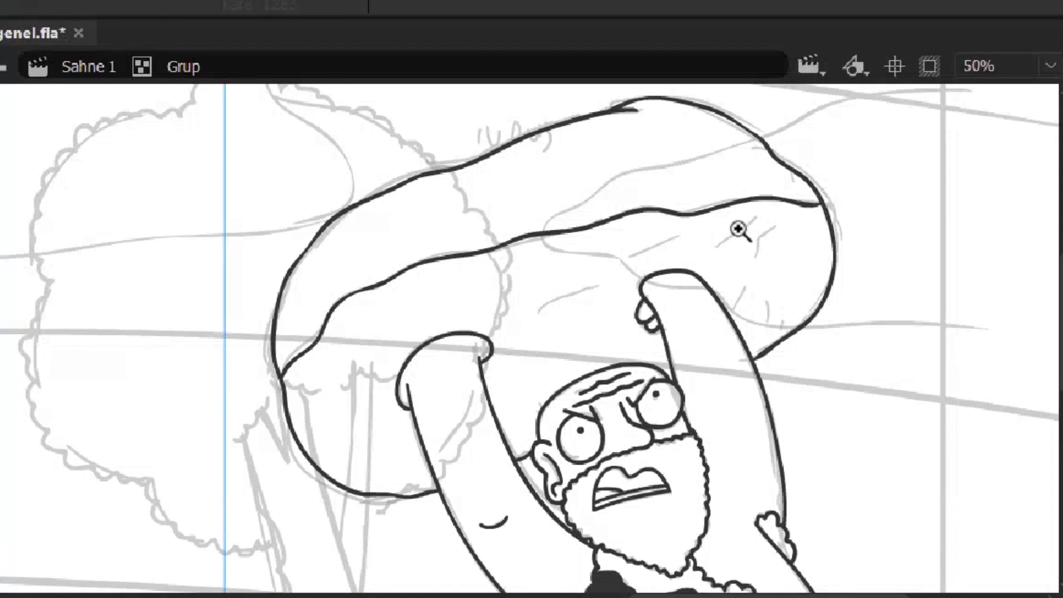
pyautogui.click(632, 274)
pyautogui.click(446, 247)
pyautogui.press('v')
pyautogui.moveTo(397, 352); pyautogui.dragTo(387, 420)
pyautogui.hotkey('ctrl', 'z')
pyautogui.moveTo(392, 373); pyautogui.dragTo(520, 333)
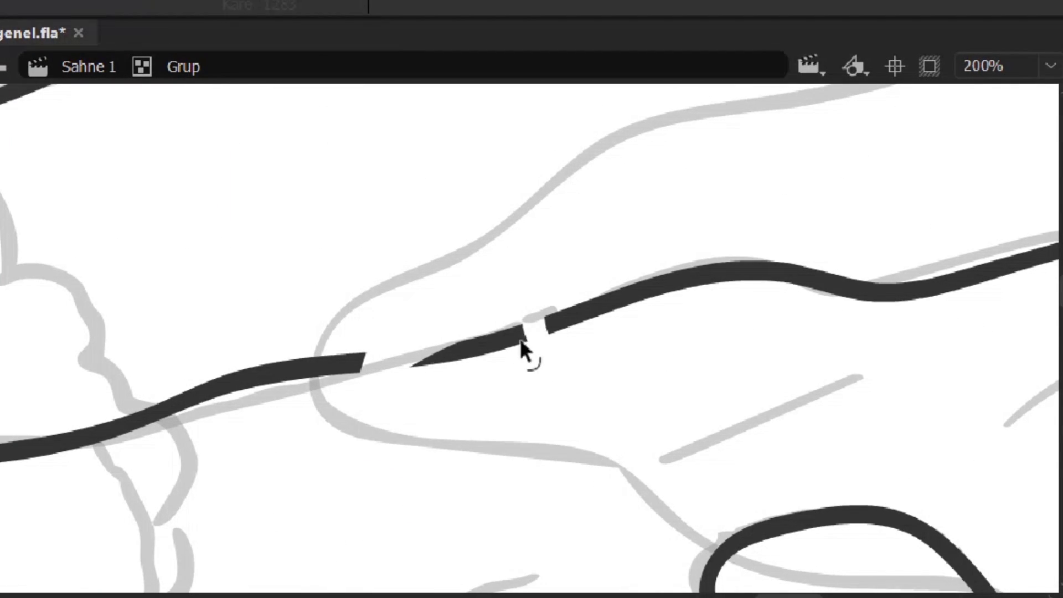
pyautogui.hscroll(3, 363, 354)
pyautogui.moveTo(375, 325); pyautogui.dragTo(296, 396)
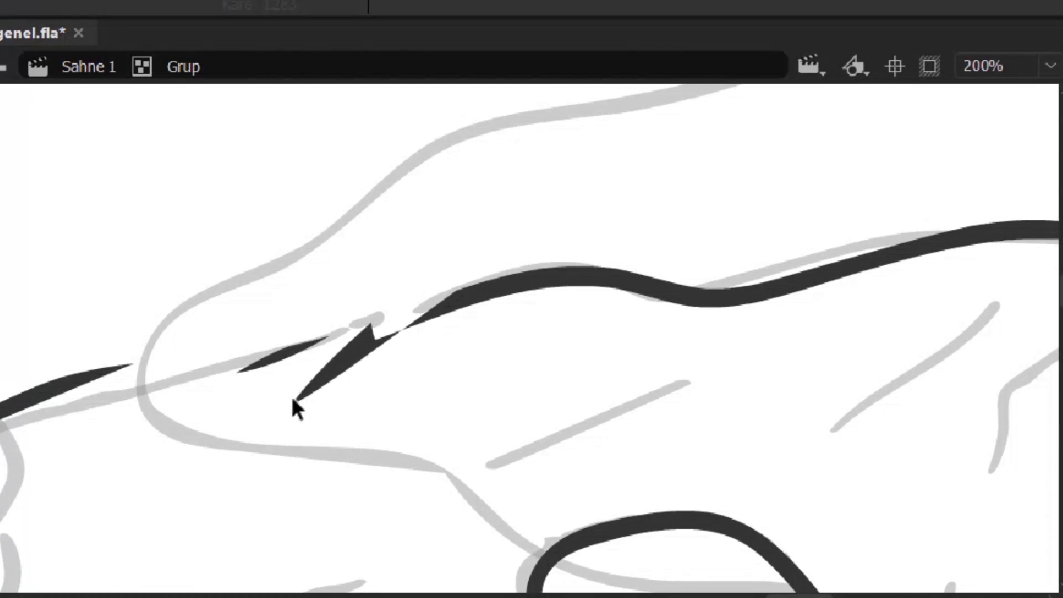
# - Ink short cracks and small marks across the boulder's lower face, on both sides of the raised arms
pyautogui.press('z')
pyautogui.keyDown('alt'); pyautogui.click(456, 380); pyautogui.keyUp('alt')
pyautogui.keyDown('alt'); pyautogui.click(456, 380); pyautogui.keyUp('alt')
pyautogui.click(576, 285)
pyautogui.scroll(-3, 576, 285)
pyautogui.moveTo(476, 435); pyautogui.dragTo(623, 384)
pyautogui.moveTo(913, 327); pyautogui.dragTo(950, 439)
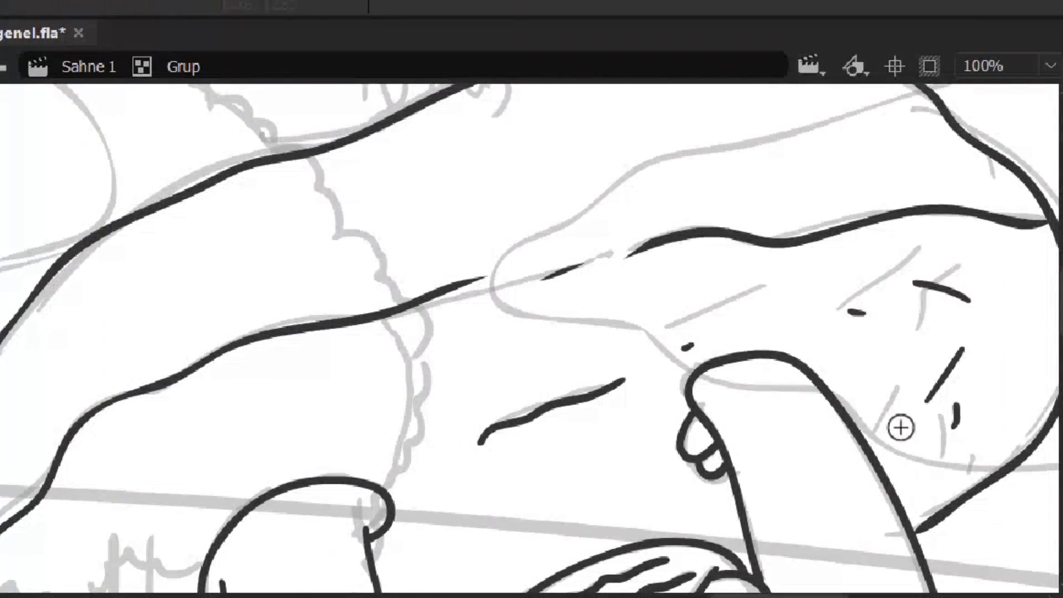
pyautogui.hotkey('ctrl', '-')
pyautogui.moveTo(587, 270); pyautogui.dragTo(486, 273)
# - Fill the caveman's arms and face with the peach skin colour
pyautogui.scroll(-2, 796, 278)
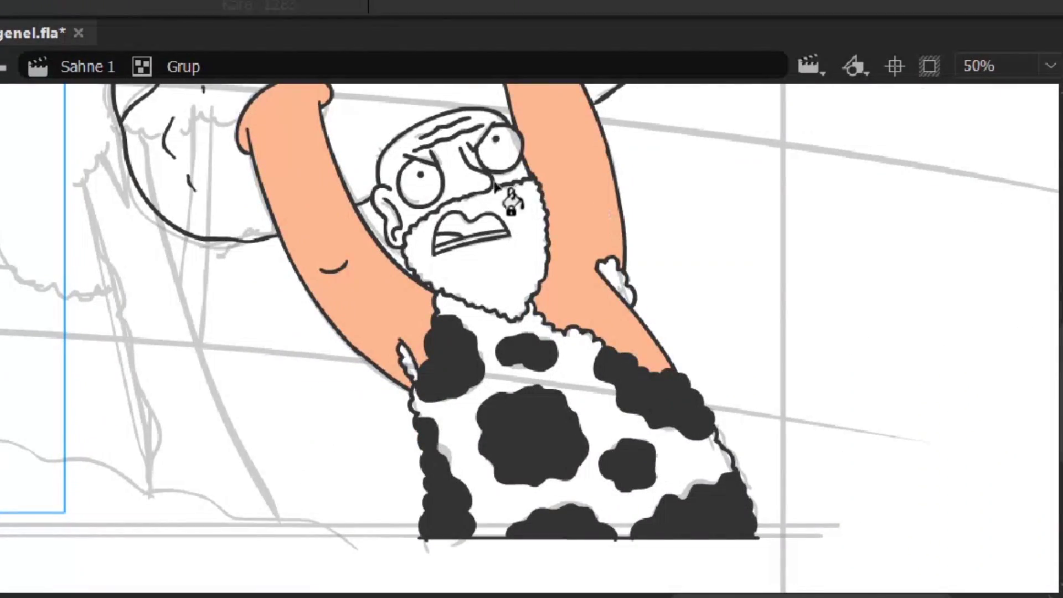
pyautogui.click(494, 186)
pyautogui.scroll(2, 633, 238)
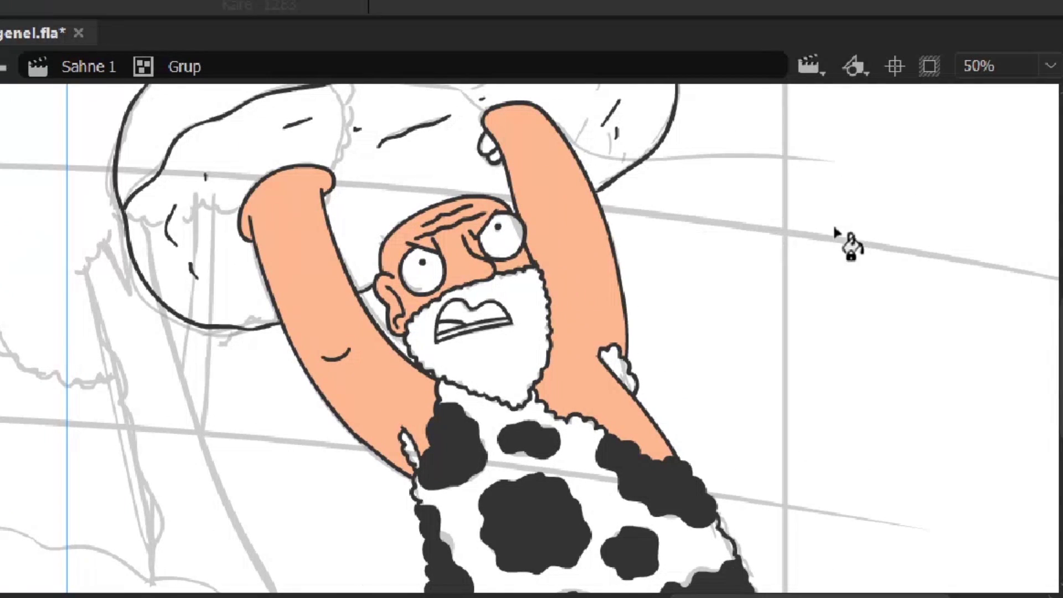
# - Fill the beard and underarm hair dark blue, the garment light orange and the mouth red
pyautogui.click(496, 343)
pyautogui.scroll(-1, 496, 343)
pyautogui.click(616, 346)
pyautogui.click(410, 427)
pyautogui.click(662, 498)
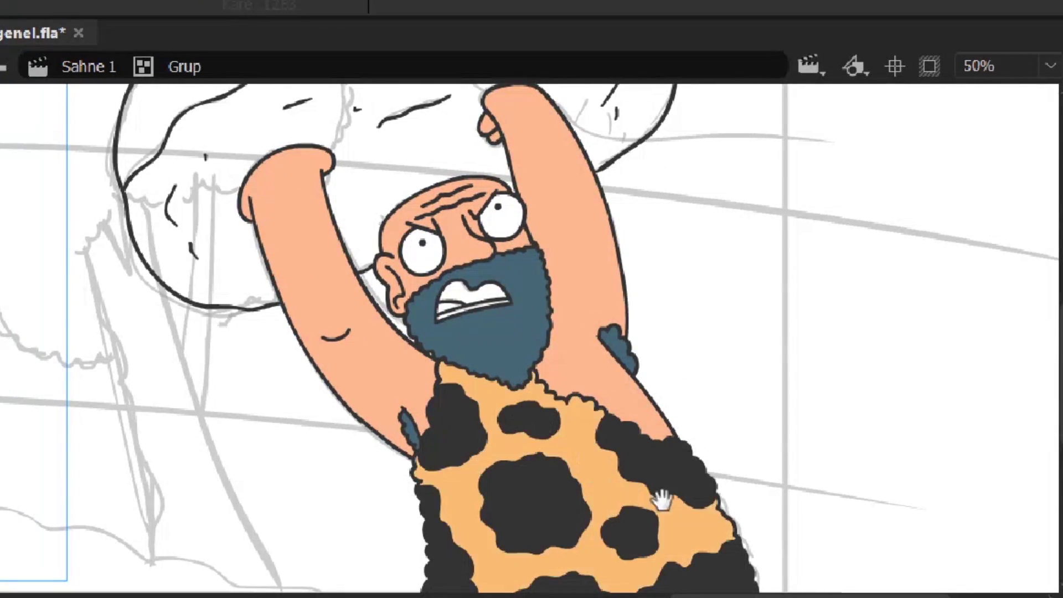
pyautogui.scroll(1, 663, 498)
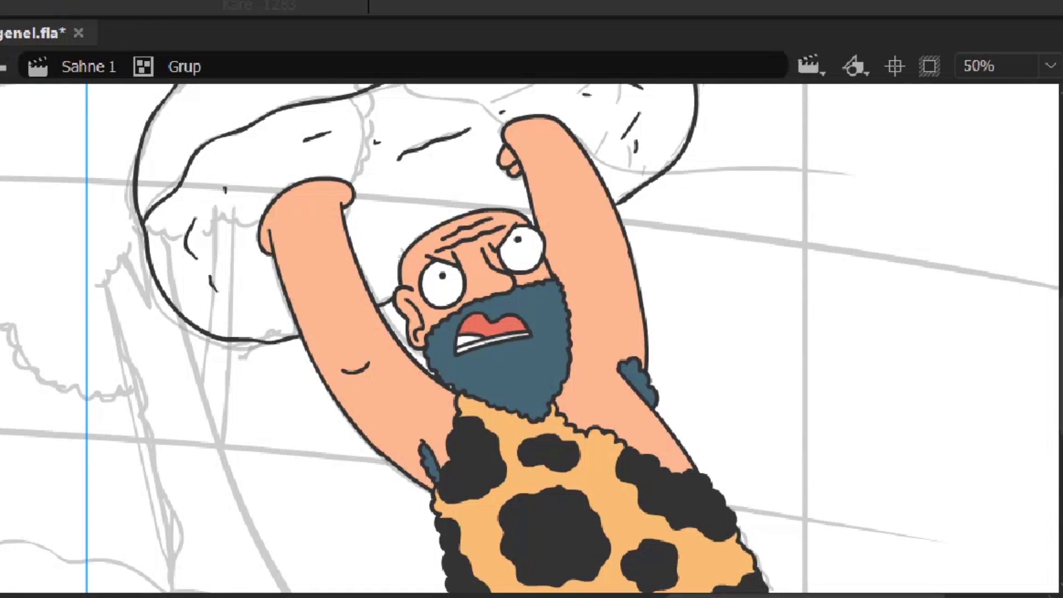
# - Bridge the ridge line's gaps in light blue, then fill the boulder light blue above the ridge and grey-blue below
pyautogui.scroll(-2, 594, 231)
pyautogui.scroll(1, 422, 361)
pyautogui.scroll(-1, 750, 303)
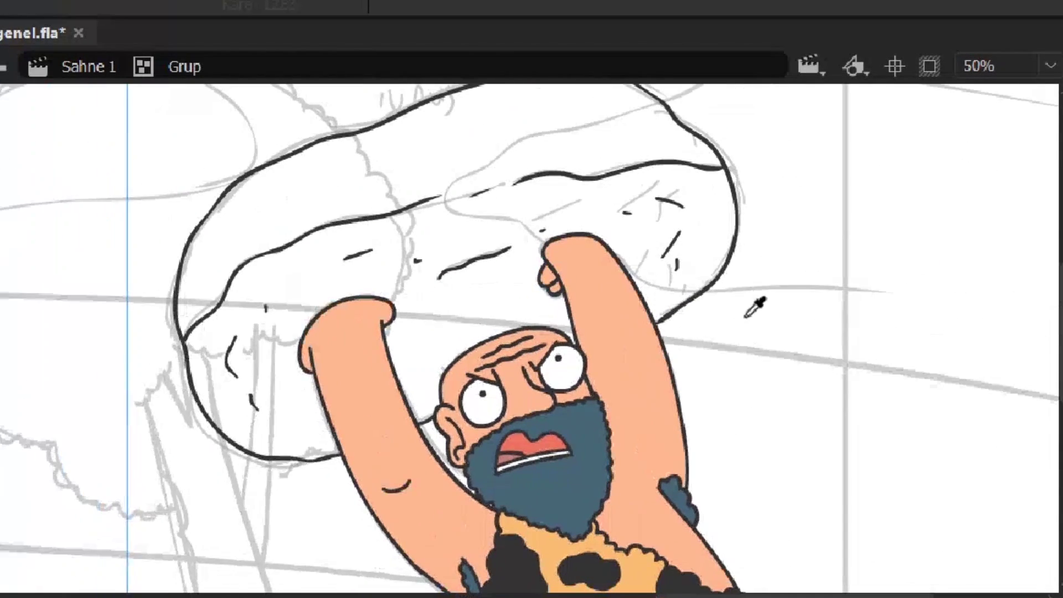
pyautogui.scroll(2, 527, 290)
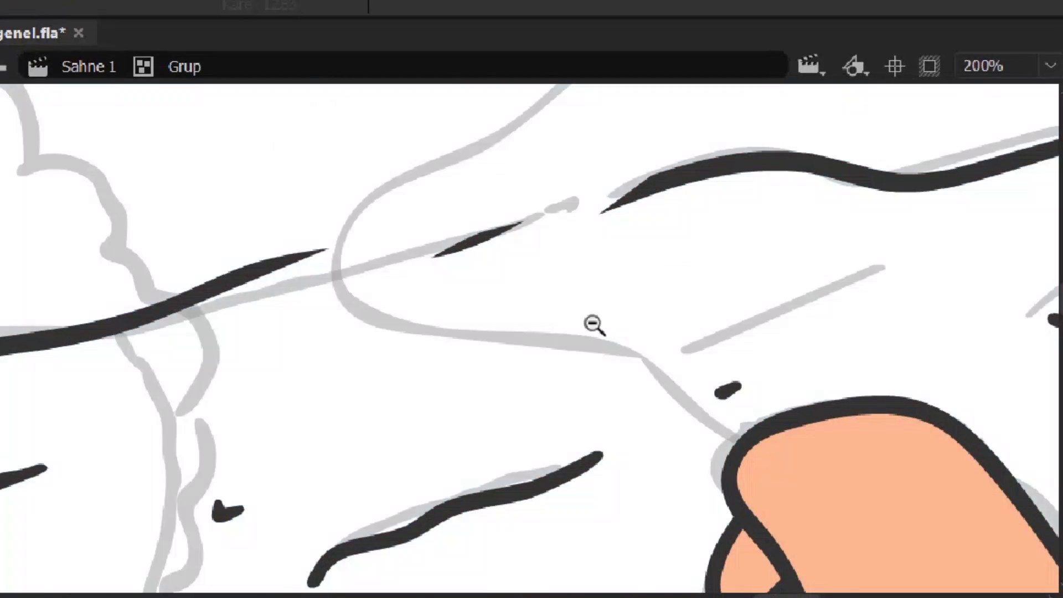
pyautogui.scroll(-1, 593, 321)
pyautogui.moveTo(454, 300); pyautogui.dragTo(557, 282)
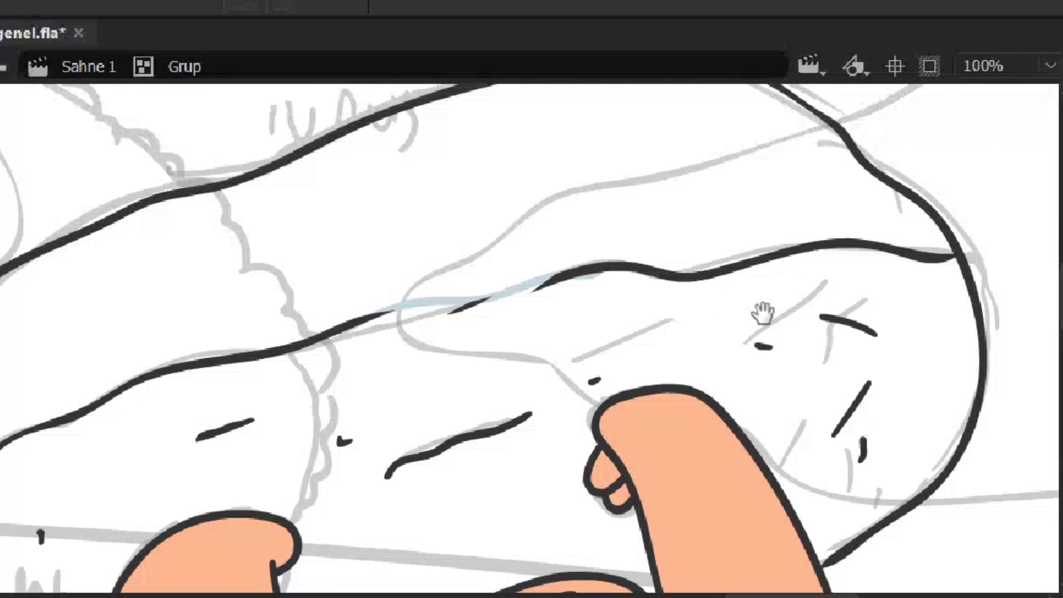
pyautogui.click(540, 277)
pyautogui.click(720, 343)
pyautogui.scroll(-1, 726, 359)
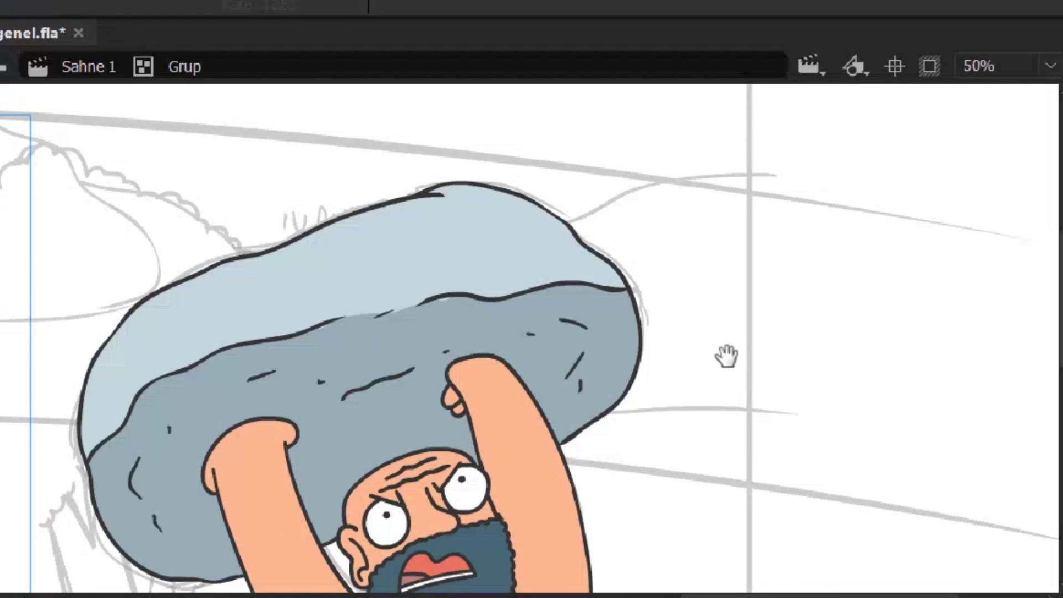
pyautogui.hscroll(-3, 684, 225)
pyautogui.scroll(1, 720, 195)
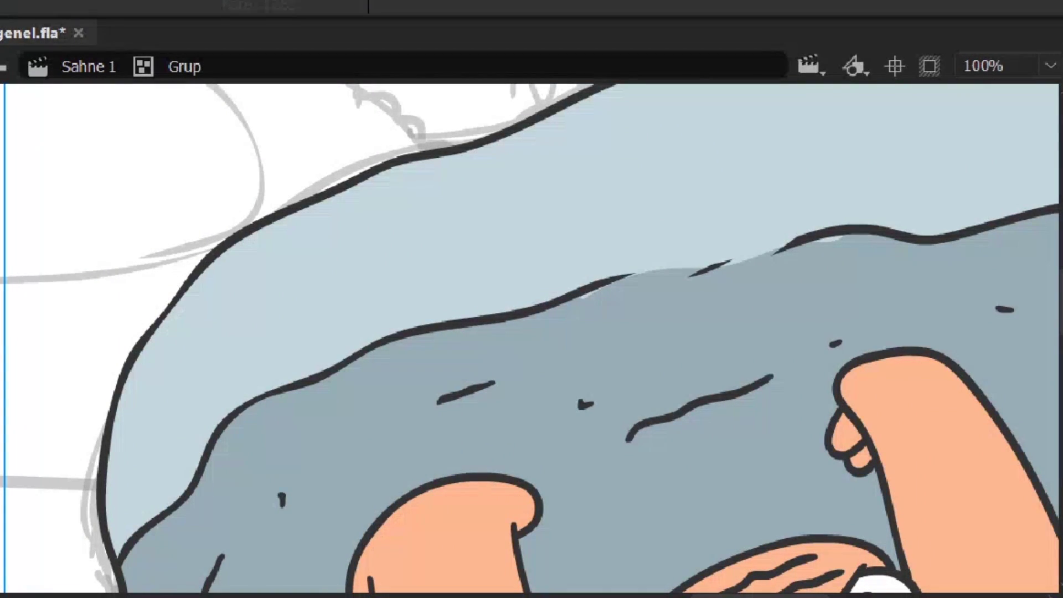
pyautogui.scroll(1, 175, 407)
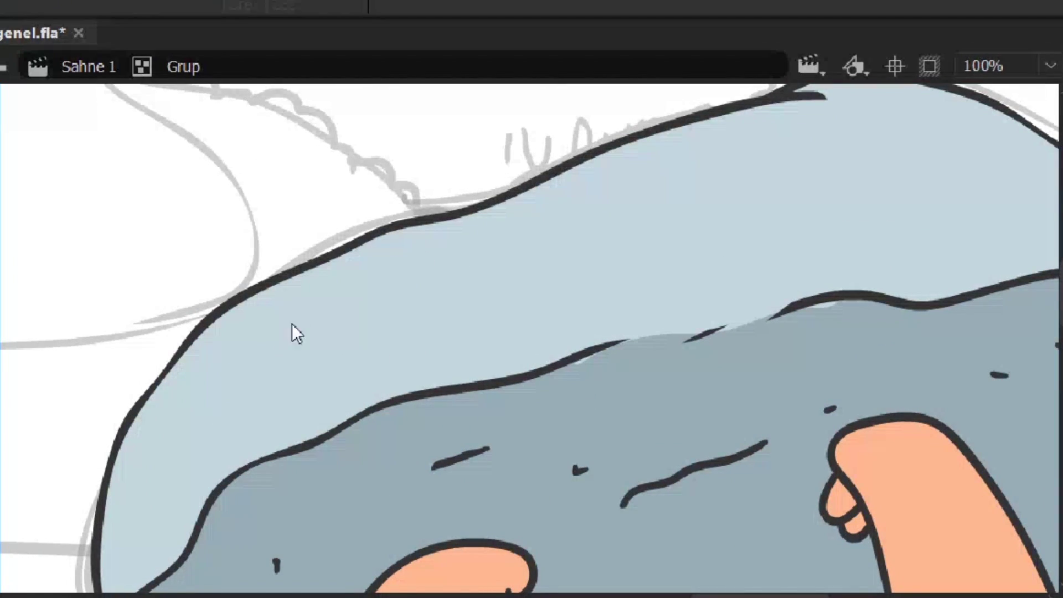
# - Return to the main scene and ink the mountain's outline from its outer foot over the peak and down to the bush
pyautogui.click(841, 187)
pyautogui.moveTo(563, 473); pyautogui.dragTo(985, 449)
pyautogui.moveTo(439, 289); pyautogui.dragTo(515, 261)
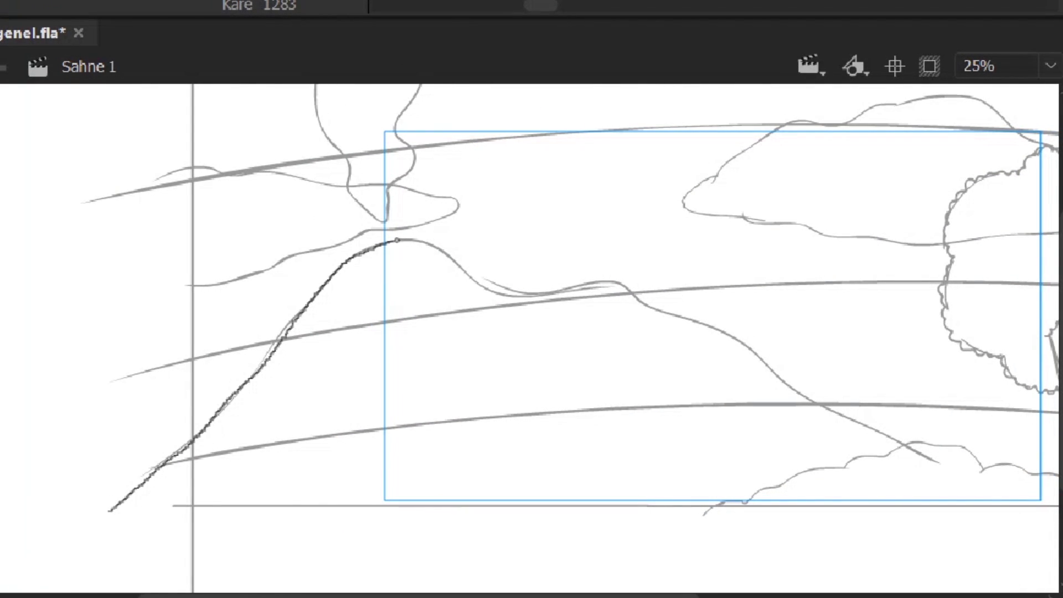
pyautogui.moveTo(755, 355); pyautogui.dragTo(892, 446)
pyautogui.click(968, 335)
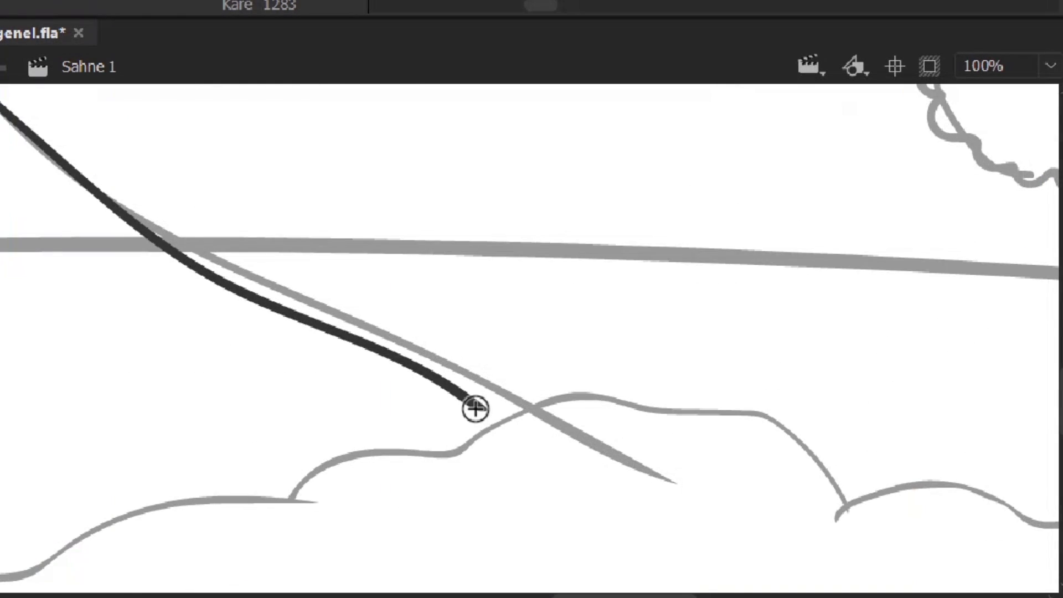
# - Ink the scalloped top edge of the bush from the mountain's slope past the tree's base
pyautogui.moveTo(474, 408); pyautogui.dragTo(903, 214)
pyautogui.moveTo(76, 500)
pyautogui.mouseDown()
pyautogui.moveTo(518, 325)
pyautogui.moveTo(800, 256)
pyautogui.moveTo(985, 243)
pyautogui.moveTo(335, 252)
pyautogui.mouseUp()
pyautogui.moveTo(521, 346)
pyautogui.mouseDown()
pyautogui.moveTo(759, 382)
pyautogui.moveTo(375, 252)
pyautogui.moveTo(588, 304)
pyautogui.moveTo(842, 388)
pyautogui.mouseUp()
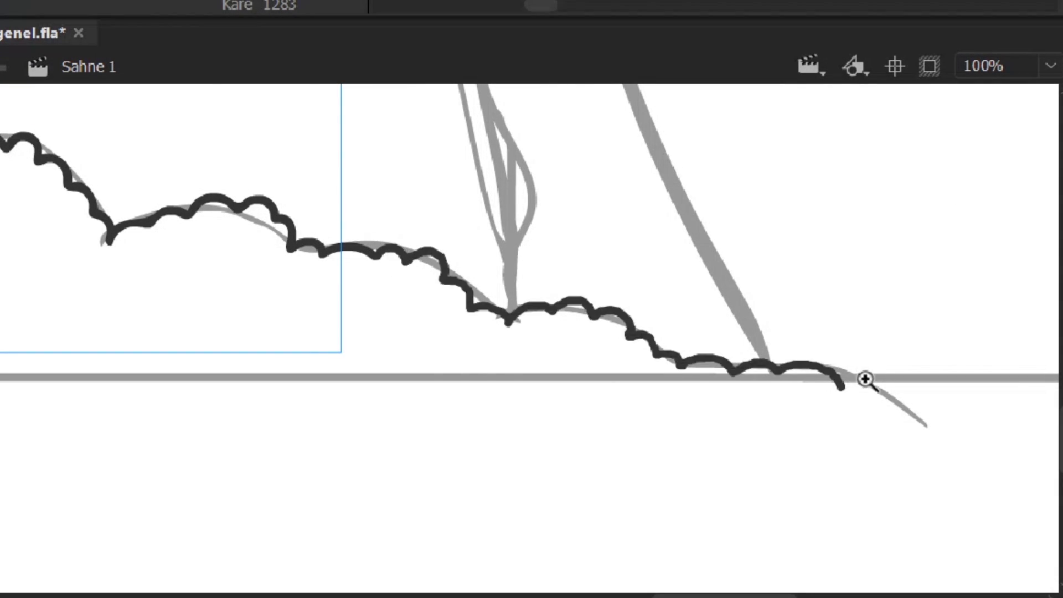
# - Ink the tree's trunk and forked branches, with small scalloped leaf edges at the branch tips
pyautogui.hotkey('ctrl', '-')
pyautogui.click(330, 213)
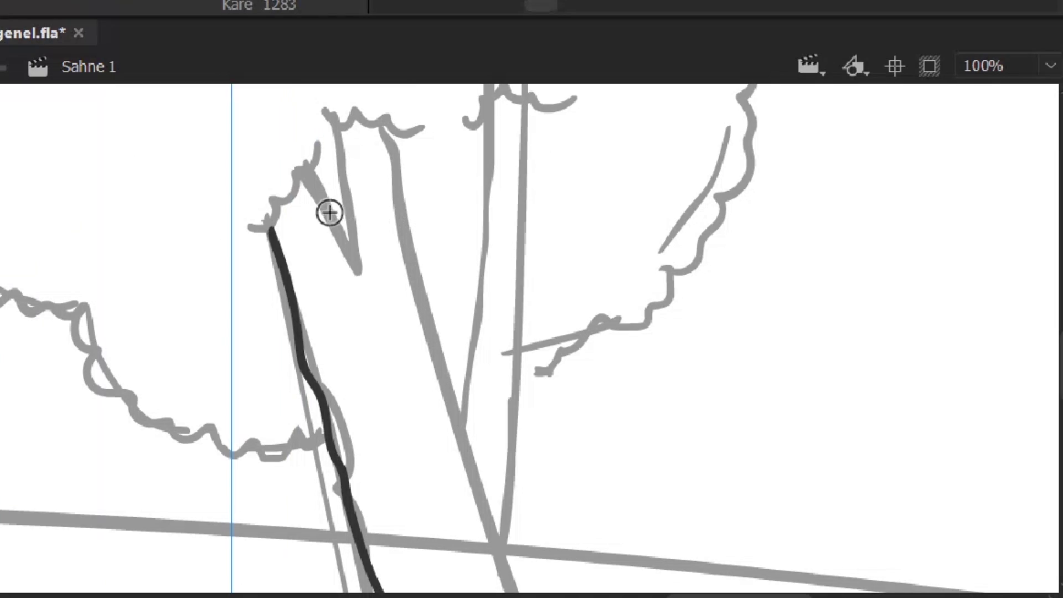
pyautogui.moveTo(276, 207); pyautogui.dragTo(324, 164)
pyautogui.moveTo(324, 164)
pyautogui.mouseDown()
pyautogui.moveTo(124, 229)
pyautogui.moveTo(158, 335)
pyautogui.moveTo(132, 191)
pyautogui.mouseUp()
pyautogui.moveTo(201, 202); pyautogui.dragTo(241, 443)
pyautogui.moveTo(280, 489)
pyautogui.mouseDown()
pyautogui.moveTo(226, 441)
pyautogui.moveTo(225, 465)
pyautogui.mouseUp()
pyautogui.moveTo(191, 460)
pyautogui.mouseDown()
pyautogui.moveTo(223, 137)
pyautogui.moveTo(268, 143)
pyautogui.moveTo(277, 423)
pyautogui.mouseUp()
pyautogui.moveTo(214, 86)
pyautogui.mouseDown()
pyautogui.moveTo(199, 194)
pyautogui.moveTo(356, 532)
pyautogui.moveTo(332, 285)
pyautogui.moveTo(434, 323)
pyautogui.mouseUp()
# - Ink the scalloped left side of the tree's canopy from beside the trunk up to its peak
pyautogui.moveTo(125, 196); pyautogui.dragTo(117, 246)
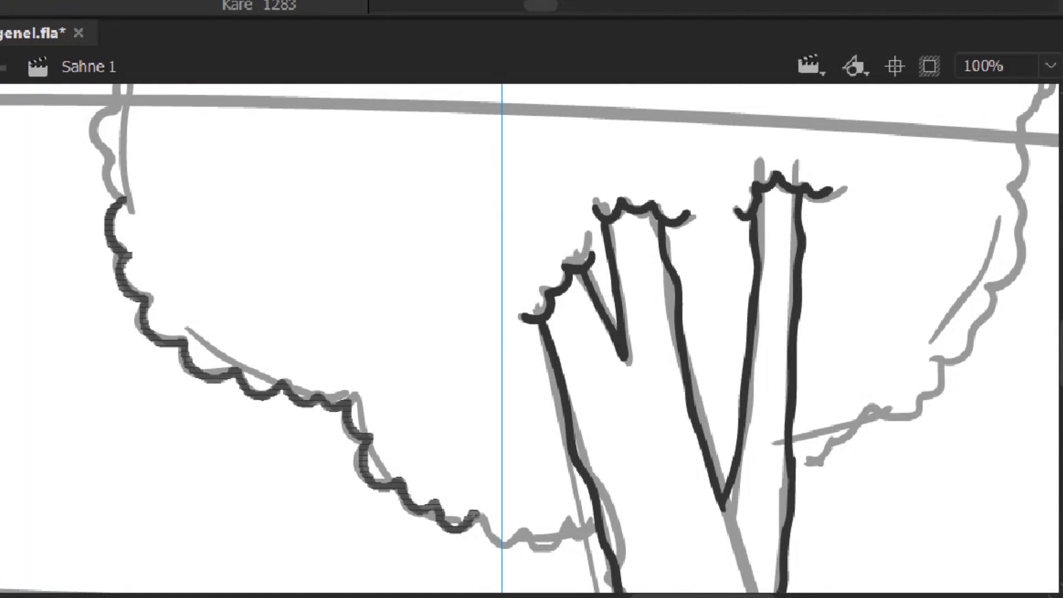
pyautogui.moveTo(161, 166); pyautogui.dragTo(261, 404)
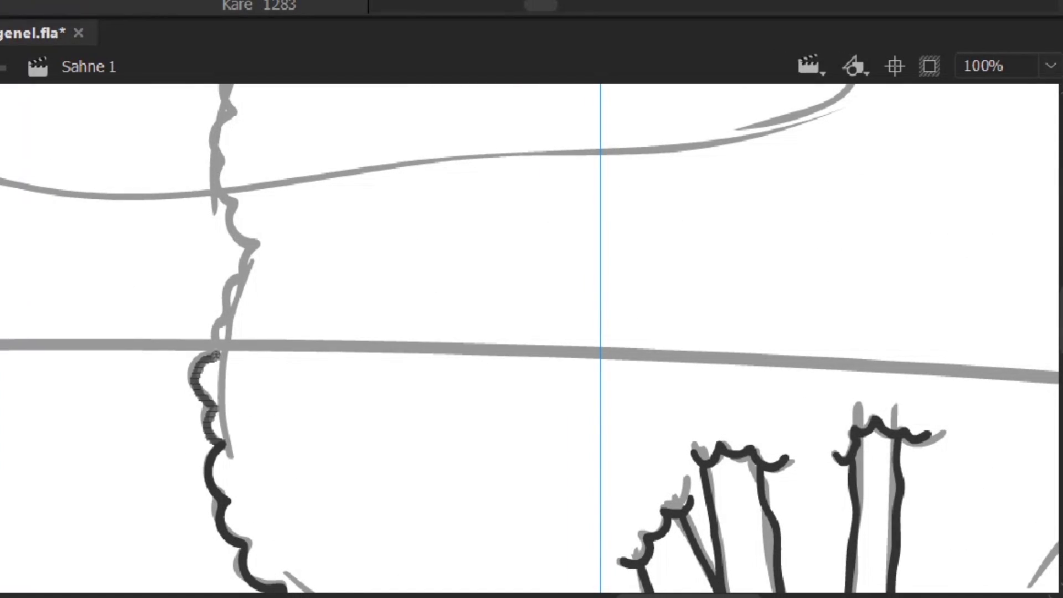
pyautogui.moveTo(243, 239)
pyautogui.mouseDown()
pyautogui.moveTo(225, 98)
pyautogui.moveTo(183, 432)
pyautogui.mouseUp()
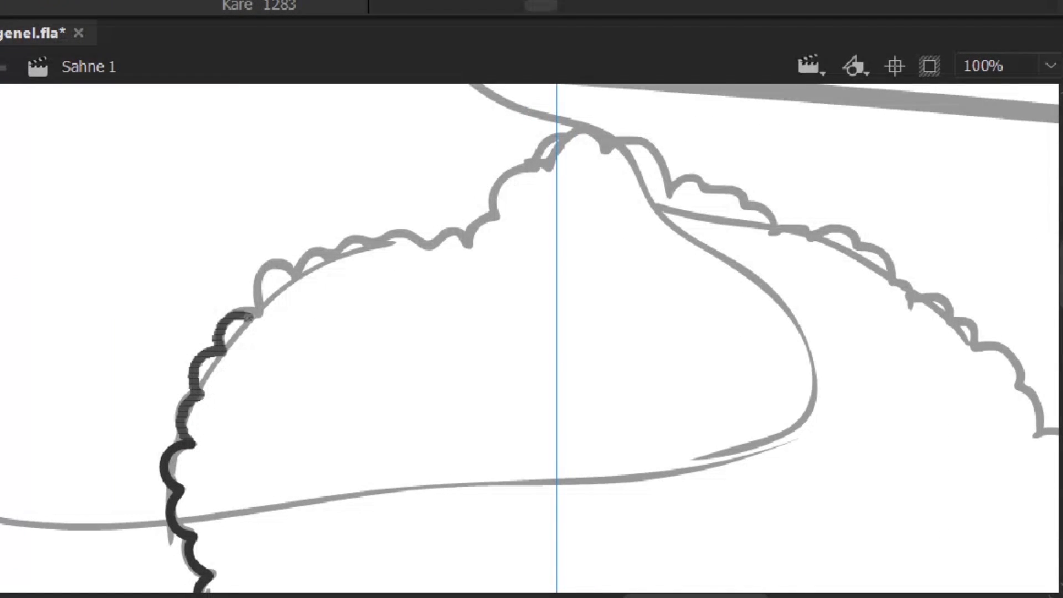
pyautogui.moveTo(551, 172); pyautogui.dragTo(587, 143)
pyautogui.moveTo(631, 103); pyautogui.dragTo(319, 109)
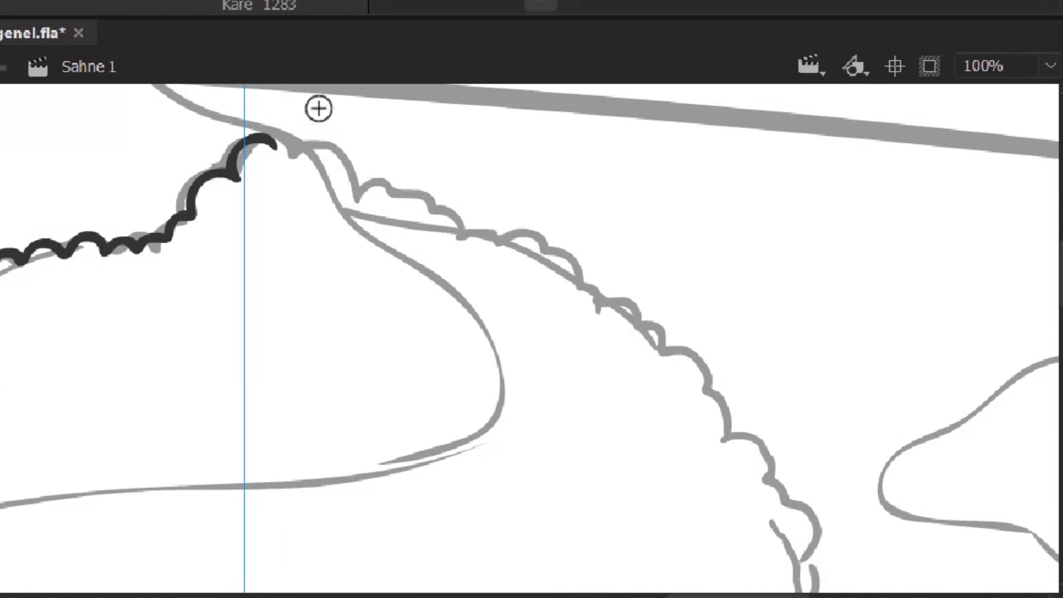
# - Ink the scalloped right side of the canopy from its peak down to the trunk
pyautogui.moveTo(346, 160); pyautogui.dragTo(492, 239)
pyautogui.moveTo(599, 274)
pyautogui.mouseDown()
pyautogui.moveTo(407, 145)
pyautogui.moveTo(536, 281)
pyautogui.moveTo(492, 114)
pyautogui.mouseUp()
pyautogui.moveTo(493, 114)
pyautogui.mouseDown()
pyautogui.moveTo(549, 270)
pyautogui.moveTo(520, 165)
pyautogui.mouseUp()
pyautogui.moveTo(531, 155)
pyautogui.mouseDown()
pyautogui.moveTo(498, 391)
pyautogui.moveTo(471, 225)
pyautogui.mouseUp()
pyautogui.moveTo(235, 448); pyautogui.dragTo(374, 380)
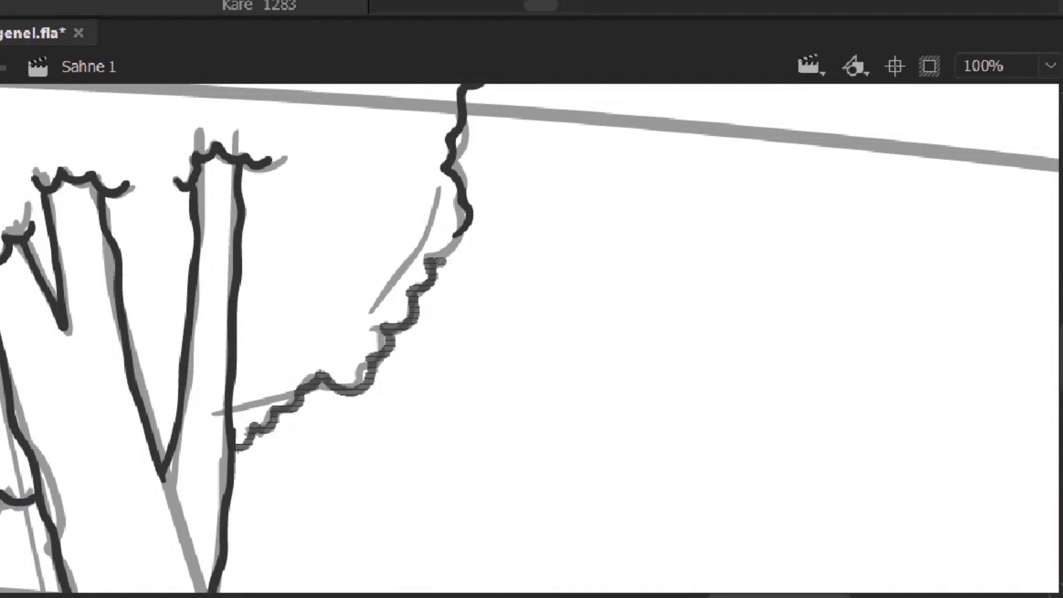
pyautogui.moveTo(432, 260); pyautogui.dragTo(494, 277)
# - Ink the wavy smoke plume rising above the mountain's peak
pyautogui.hotkey('ctrl', '-')
pyautogui.hotkey('ctrl', '-')
pyautogui.moveTo(550, 327); pyautogui.dragTo(686, 283)
pyautogui.hotkey('ctrl', '=')
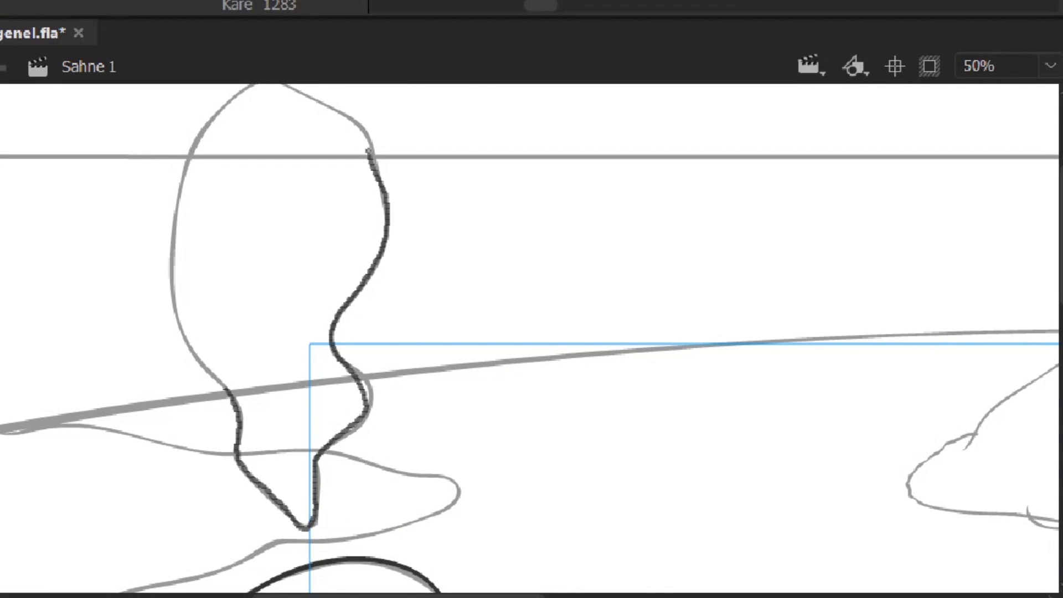
pyautogui.moveTo(179, 195); pyautogui.dragTo(219, 382)
# - Draw a straight ground line beneath the mountain, bush and tree
pyautogui.hotkey('ctrl', '-')
pyautogui.hotkey('ctrl', '-')
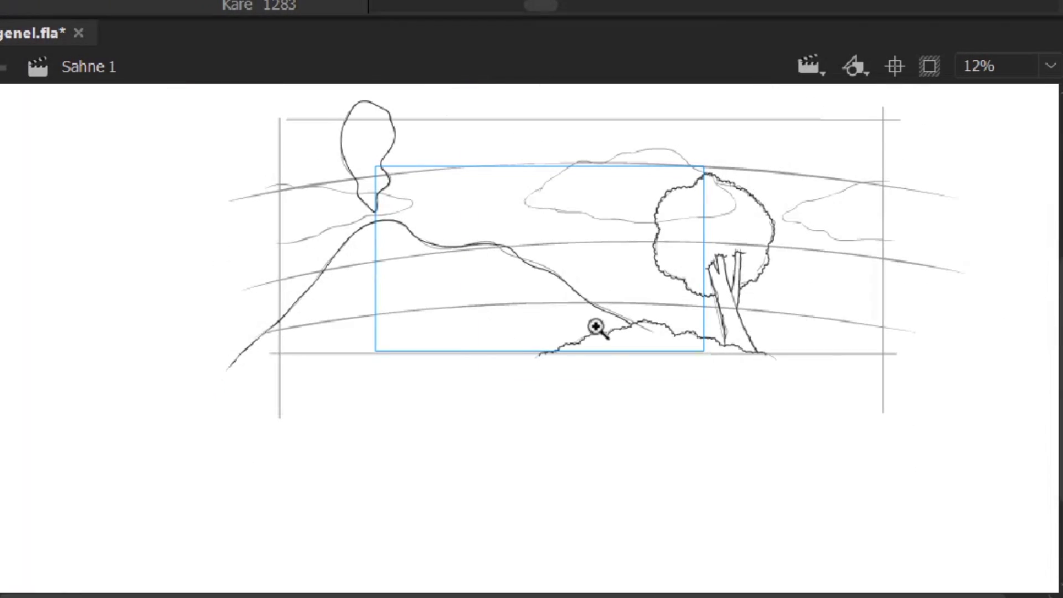
pyautogui.click(771, 296)
pyautogui.click(493, 451)
pyautogui.click(494, 451)
pyautogui.keyDown('alt'); pyautogui.click(624, 434); pyautogui.keyUp('alt')
pyautogui.keyDown('alt'); pyautogui.click(624, 434); pyautogui.keyUp('alt')
pyautogui.moveTo(276, 294); pyautogui.dragTo(744, 435)
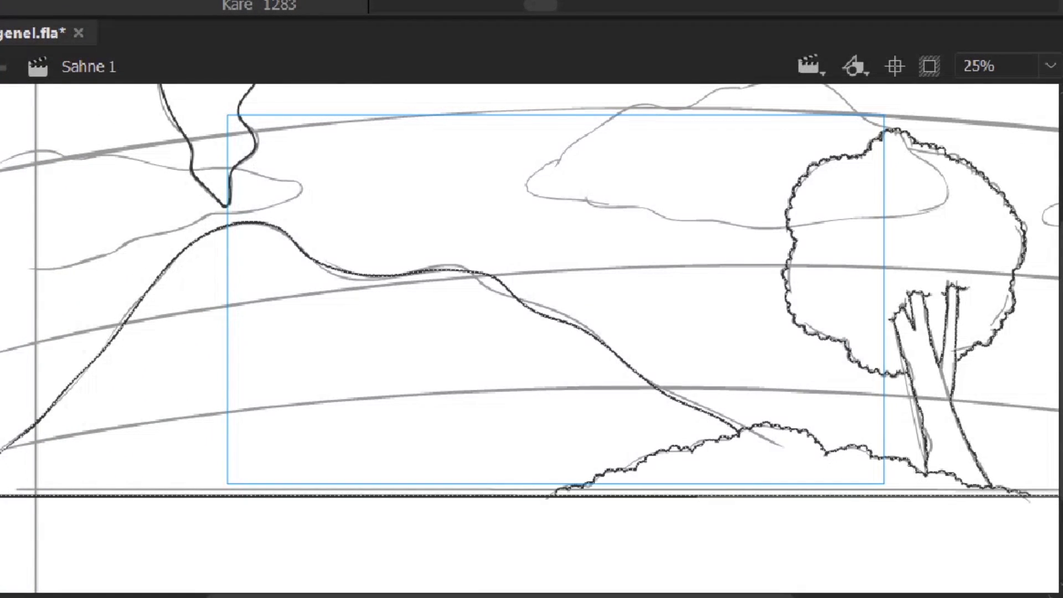
pyautogui.moveTo(493, 217); pyautogui.dragTo(545, 199)
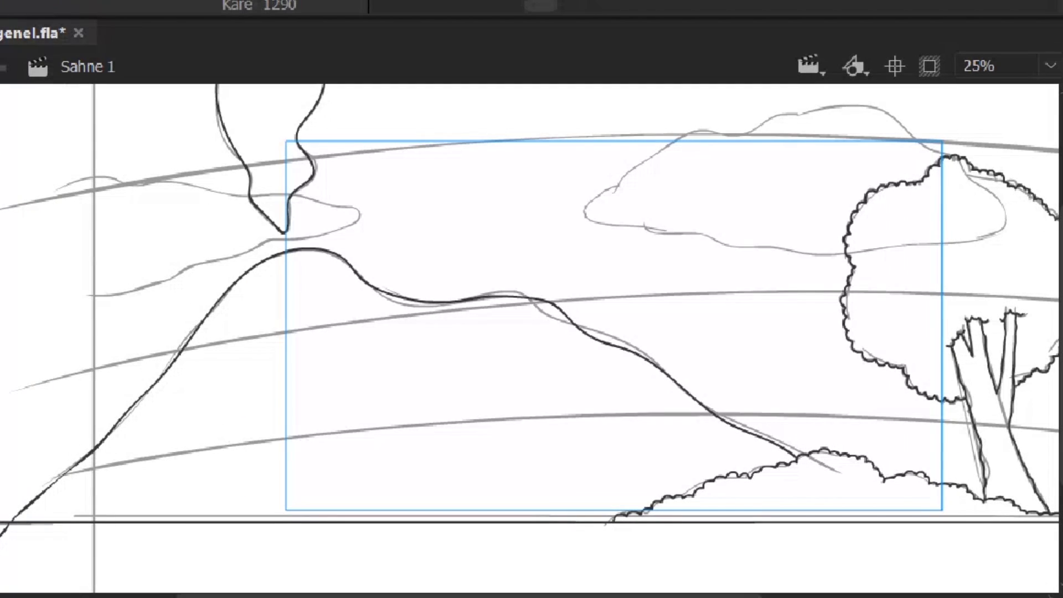
# - Fill the bush coral red, the tree's canopy teal and its trunk and branches purple
pyautogui.click(903, 479)
pyautogui.hscroll(5, 907, 183)
pyautogui.click(823, 284)
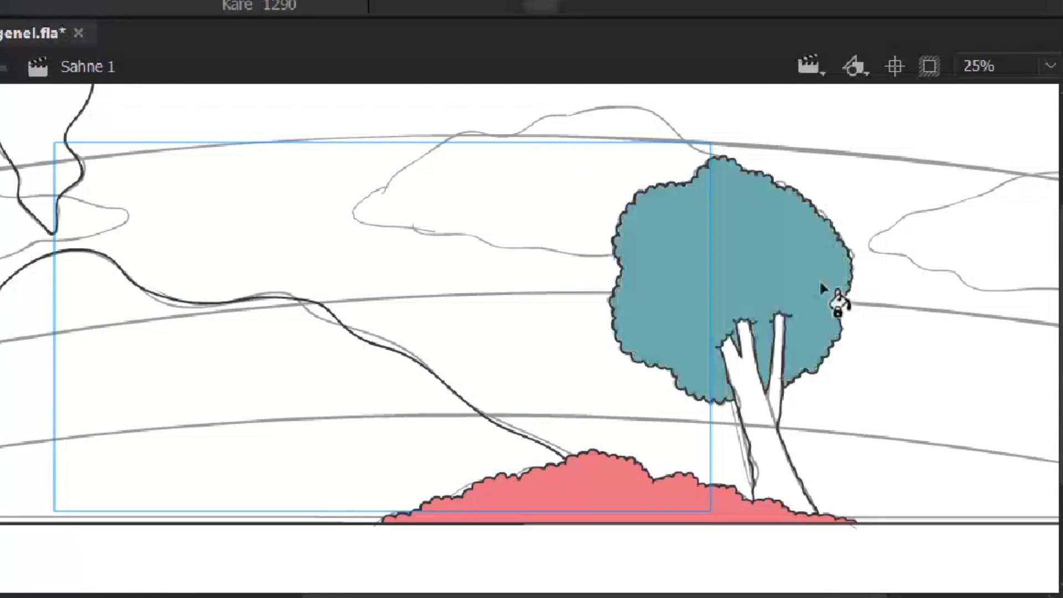
pyautogui.click(775, 388)
pyautogui.moveTo(828, 304); pyautogui.dragTo(1041, 329)
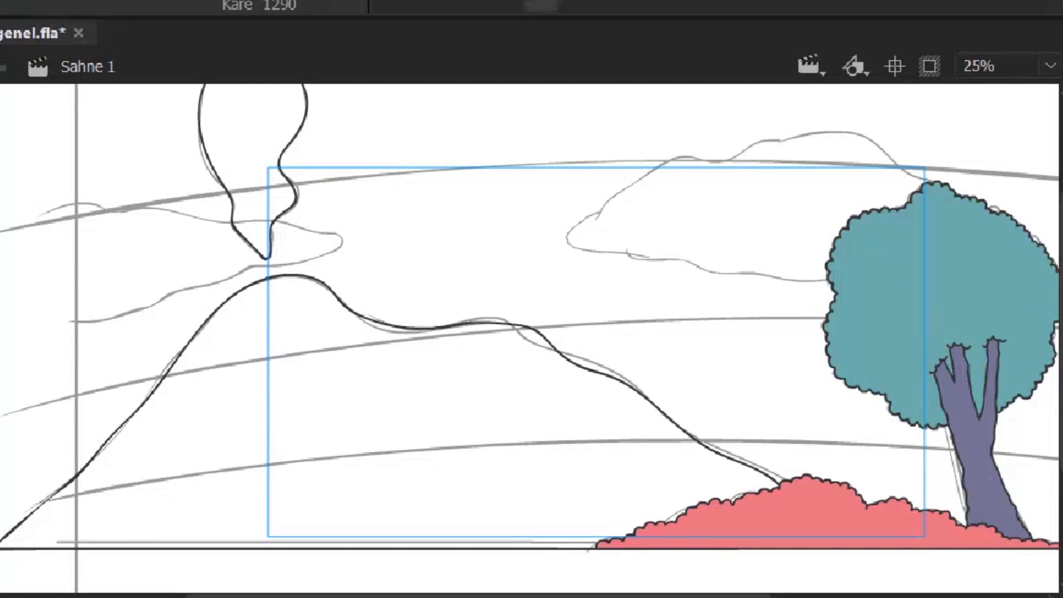
# - Fill the mountain brown and the smoke plume light blue
pyautogui.click(421, 421)
pyautogui.moveTo(420, 421); pyautogui.dragTo(516, 522)
pyautogui.click(343, 233)
pyautogui.moveTo(559, 299); pyautogui.dragTo(482, 158)
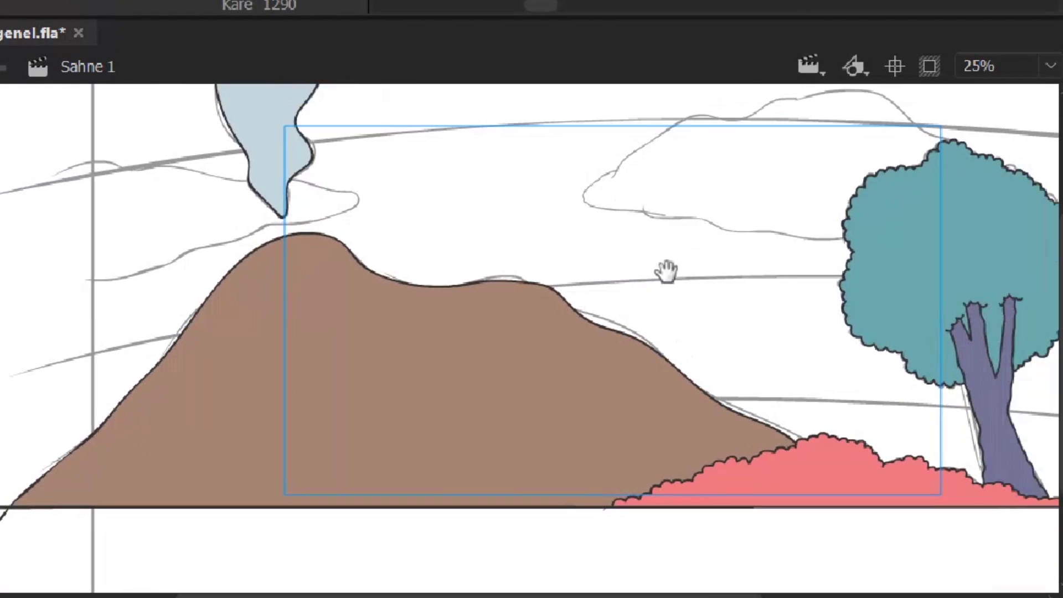
# - Draw jagged shadow boundaries across the mountain and shade its left side, base and lower right slope darker brown
pyautogui.doubleClick(628, 222)
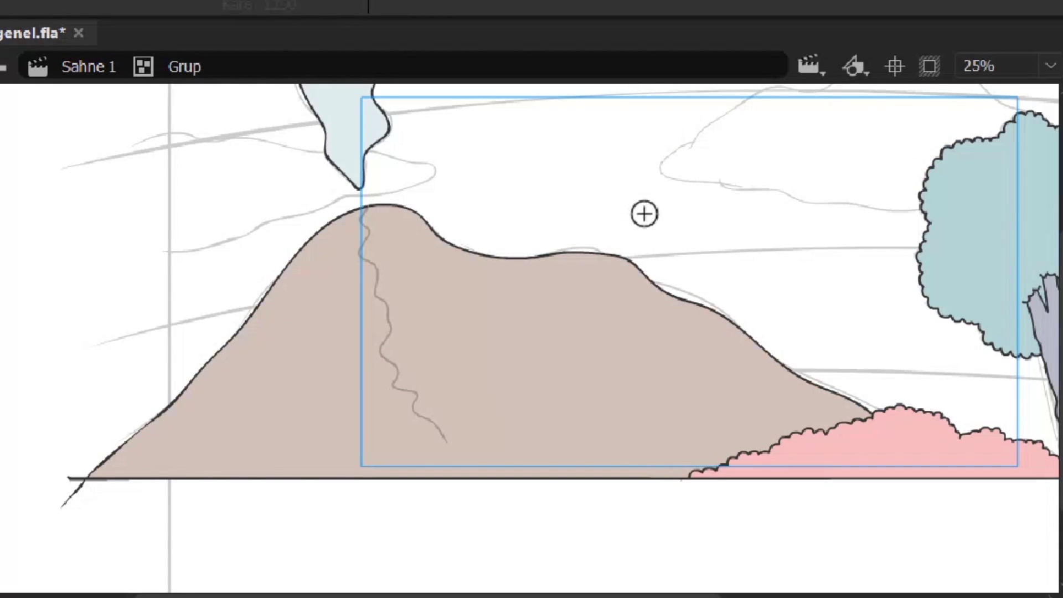
pyautogui.hscroll(3, 644, 215)
pyautogui.click(408, 436)
pyautogui.hotkey('ctrl', 'z')
pyautogui.moveTo(246, 471)
pyautogui.mouseDown()
pyautogui.moveTo(382, 370)
pyautogui.moveTo(816, 310)
pyautogui.moveTo(944, 332)
pyautogui.mouseUp()
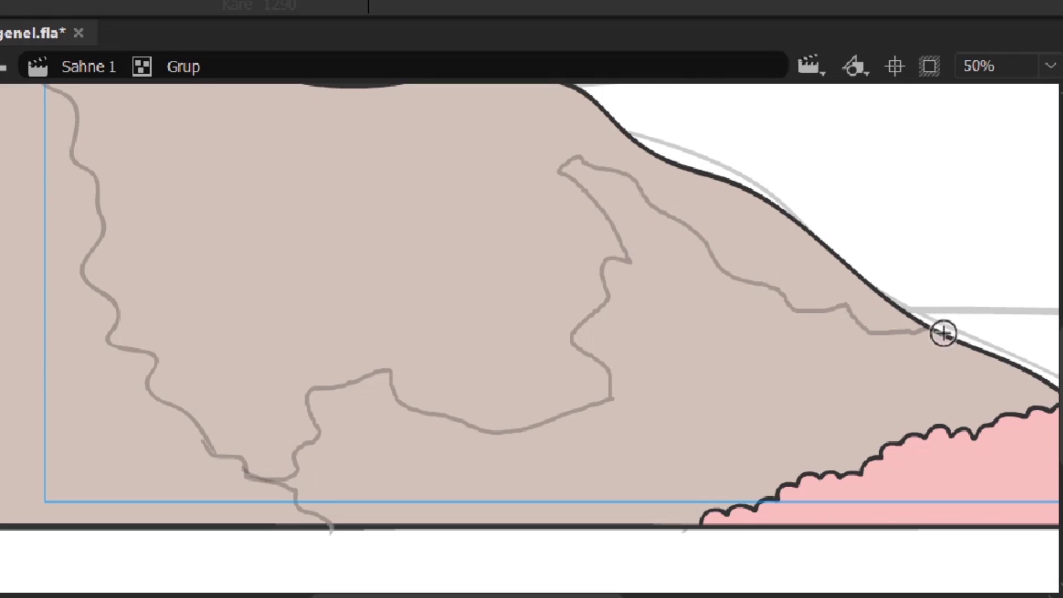
pyautogui.click(344, 463)
pyautogui.hotkey('ctrl', '-')
pyautogui.click(536, 297)
# - Shade the smoke plume's left side and the left side and underside of the tree's canopy with a darker tone
pyautogui.moveTo(264, 488)
pyautogui.mouseDown()
pyautogui.moveTo(218, 343)
pyautogui.moveTo(232, 159)
pyautogui.moveTo(223, 133)
pyautogui.mouseUp()
pyautogui.moveTo(218, 197)
pyautogui.mouseDown()
pyautogui.moveTo(709, 275)
pyautogui.moveTo(323, 178)
pyautogui.moveTo(315, 238)
pyautogui.mouseUp()
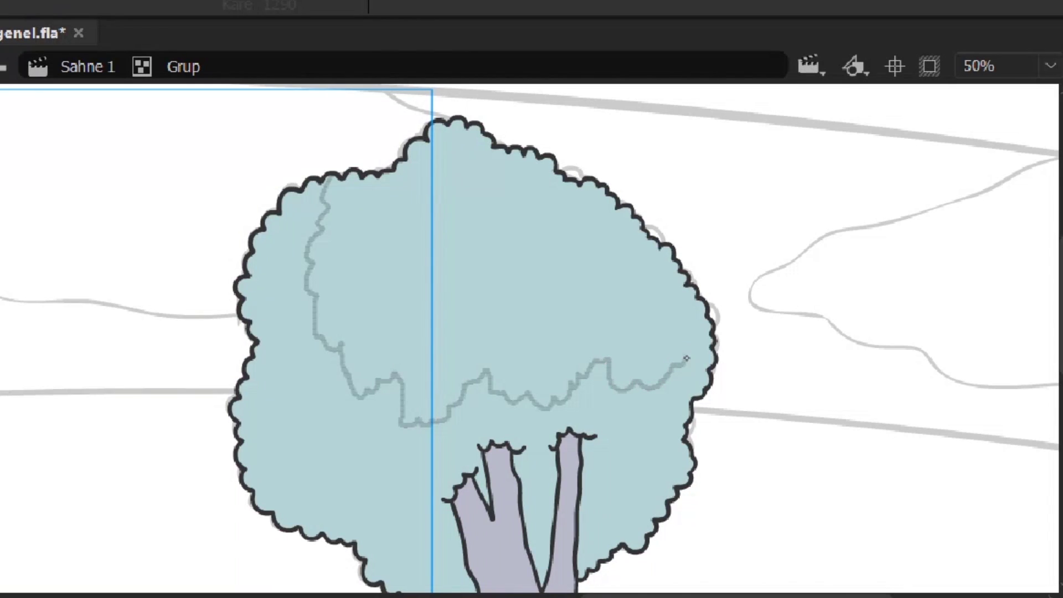
pyautogui.click(676, 415)
# - Shade the left side of the tree's trunk and its upper branches darker purple
pyautogui.moveTo(580, 457); pyautogui.dragTo(520, 136)
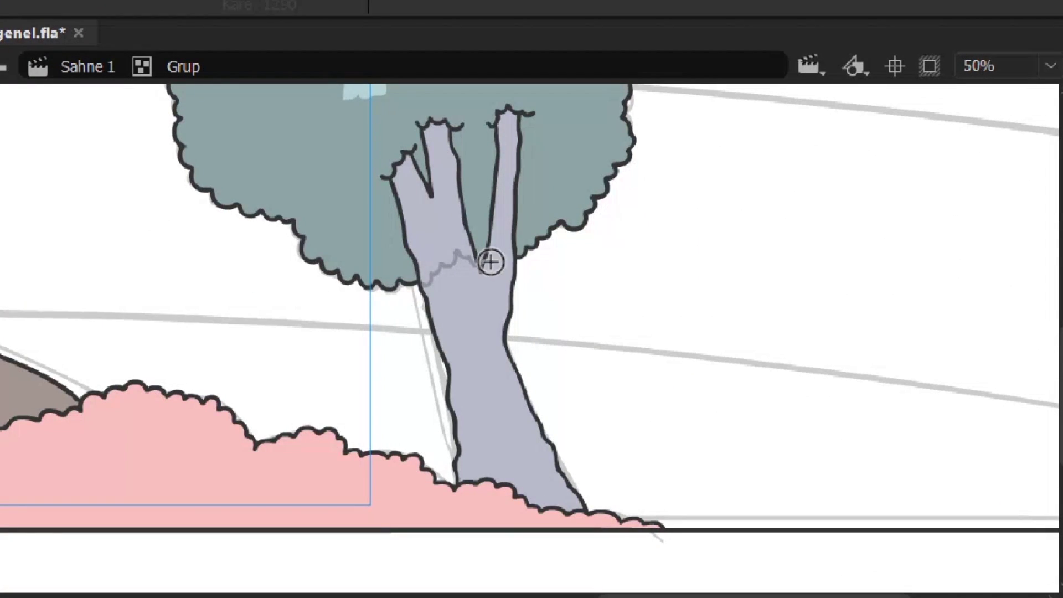
pyautogui.moveTo(466, 361); pyautogui.dragTo(597, 545)
pyautogui.click(587, 310)
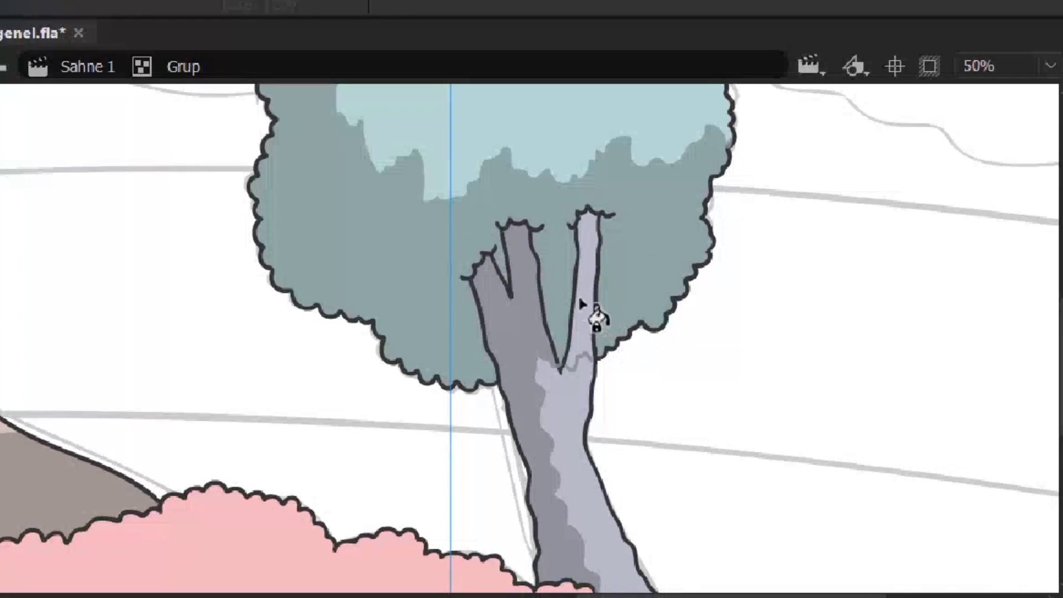
# - Draw a wavy shadow boundary across the bush and shade its left end and underside darker red
pyautogui.moveTo(260, 300); pyautogui.dragTo(549, 301)
pyautogui.moveTo(470, 444)
pyautogui.mouseDown()
pyautogui.moveTo(495, 456)
pyautogui.moveTo(552, 449)
pyautogui.mouseUp()
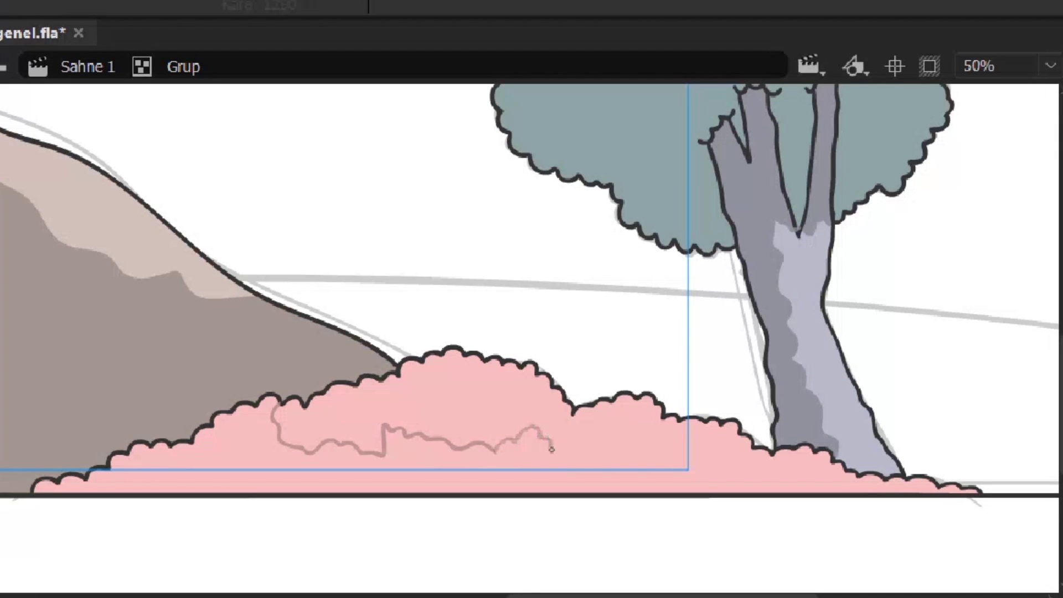
pyautogui.moveTo(702, 472); pyautogui.dragTo(453, 448)
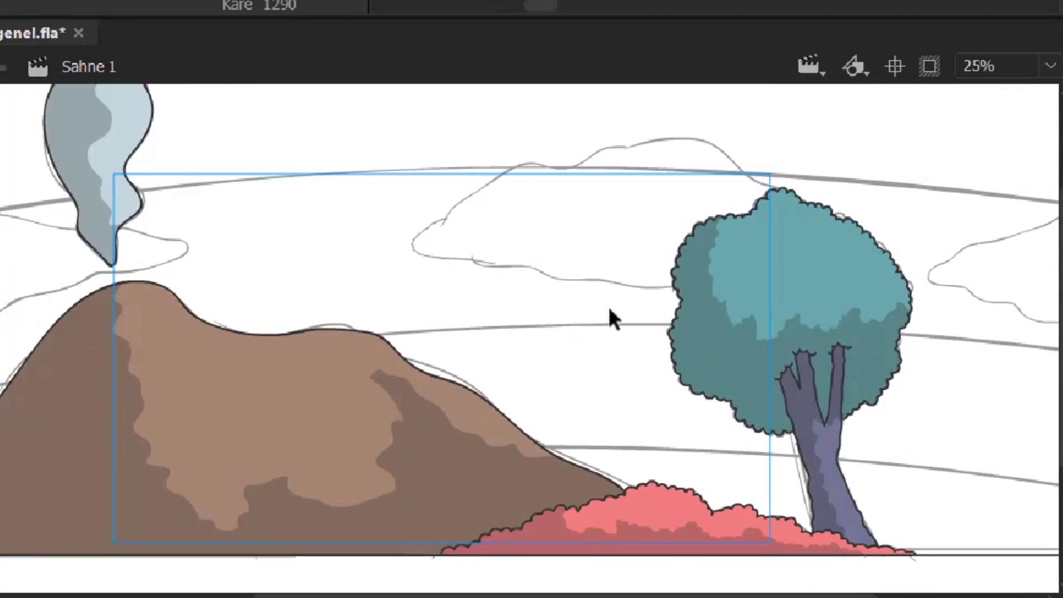
# - Add light brown highlight shapes along the mountain's upper slopes and mark a tonal boundary at its peak
pyautogui.moveTo(385, 318); pyautogui.dragTo(427, 333)
pyautogui.scroll(1, 451, 303)
pyautogui.scroll(-1, 498, 290)
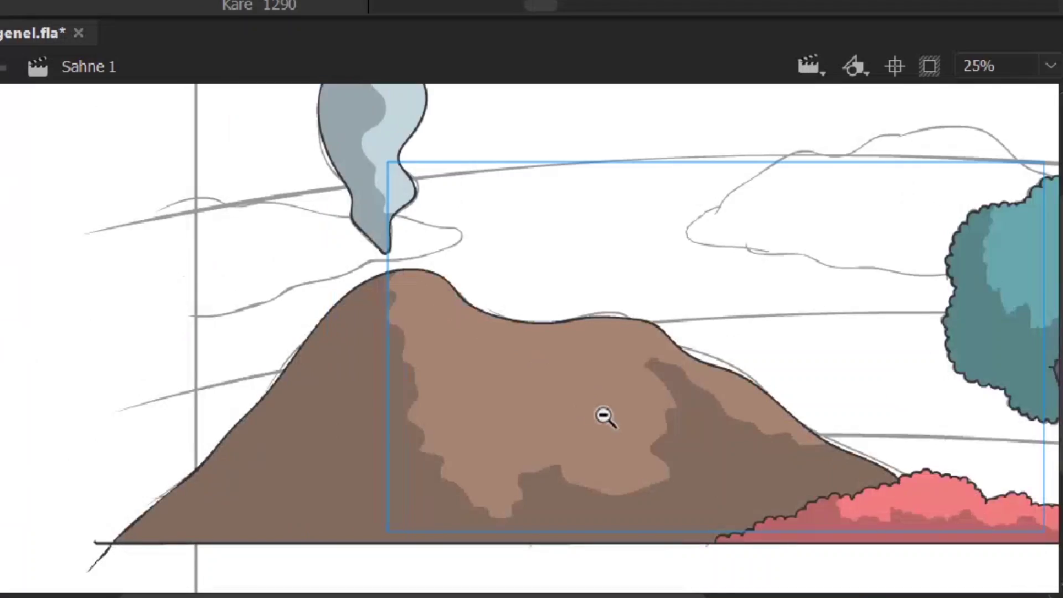
pyautogui.scroll(1, 591, 384)
pyautogui.moveTo(237, 153)
pyautogui.mouseDown()
pyautogui.moveTo(355, 391)
pyautogui.moveTo(539, 447)
pyautogui.moveTo(662, 195)
pyautogui.mouseUp()
pyautogui.click(540, 320)
pyautogui.moveTo(266, 245); pyautogui.dragTo(408, 256)
pyautogui.moveTo(215, 194); pyautogui.dragTo(415, 261)
pyautogui.moveTo(550, 255); pyautogui.dragTo(321, 176)
pyautogui.moveTo(507, 254)
pyautogui.mouseDown()
pyautogui.moveTo(637, 270)
pyautogui.moveTo(328, 214)
pyautogui.moveTo(550, 340)
pyautogui.moveTo(705, 380)
pyautogui.mouseUp()
pyautogui.scroll(-1, 559, 446)
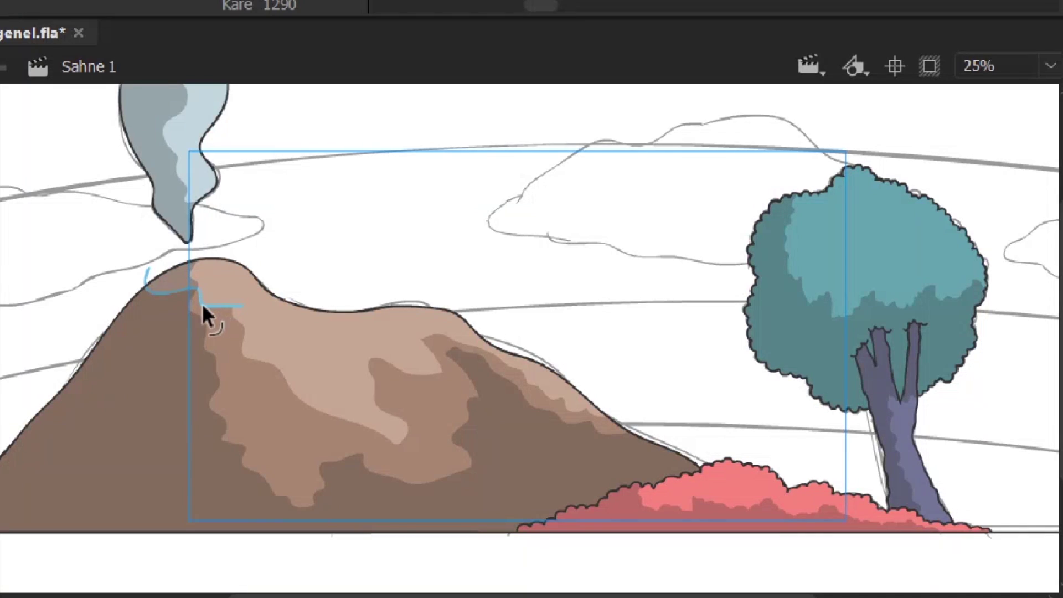
# - Draw a wavy boundary over the mountain's lower left slope, reposition it and fill the area below with deep brown shadow
pyautogui.moveTo(388, 397); pyautogui.dragTo(510, 309)
pyautogui.moveTo(89, 388)
pyautogui.mouseDown()
pyautogui.moveTo(301, 351)
pyautogui.moveTo(416, 479)
pyautogui.mouseUp()
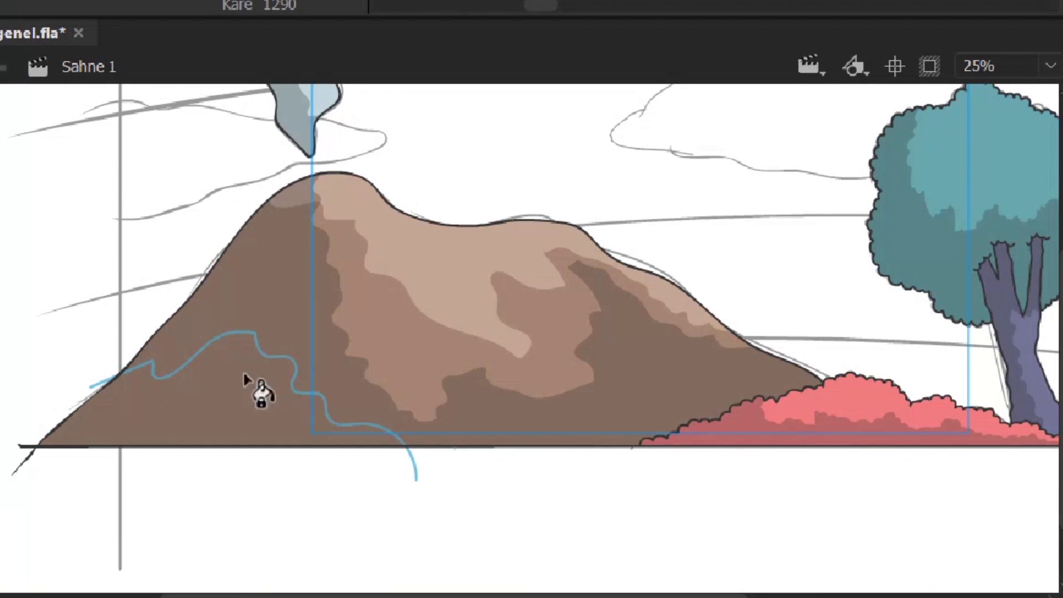
pyautogui.scroll(1, 331, 391)
pyautogui.doubleClick(460, 372)
pyautogui.doubleClick(89, 388)
pyautogui.moveTo(90, 388)
pyautogui.mouseDown()
pyautogui.moveTo(671, 328)
pyautogui.moveTo(783, 475)
pyautogui.mouseUp()
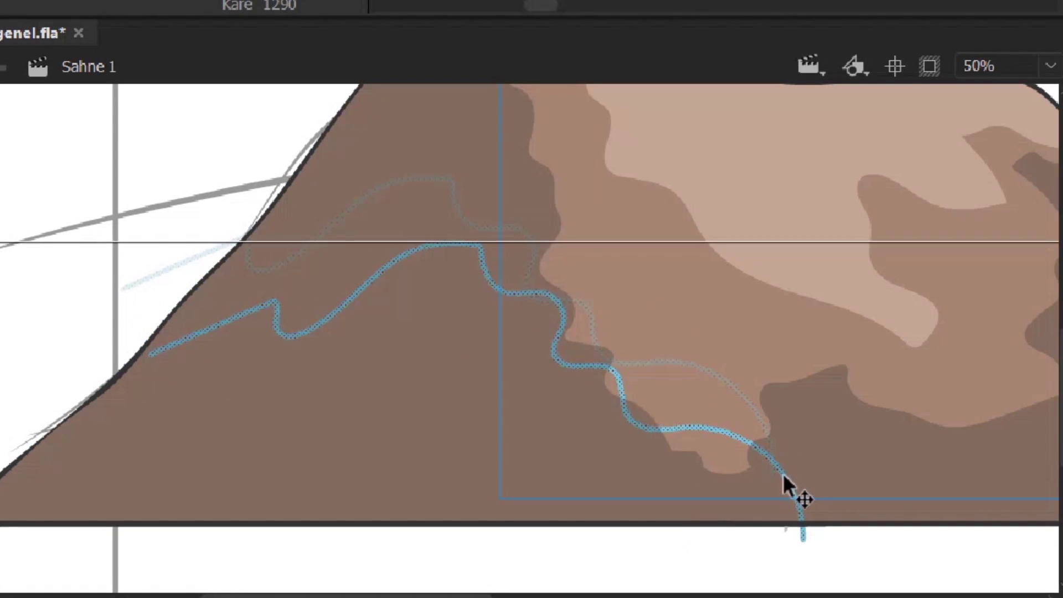
pyautogui.click(717, 451)
pyautogui.scroll(-1, 610, 228)
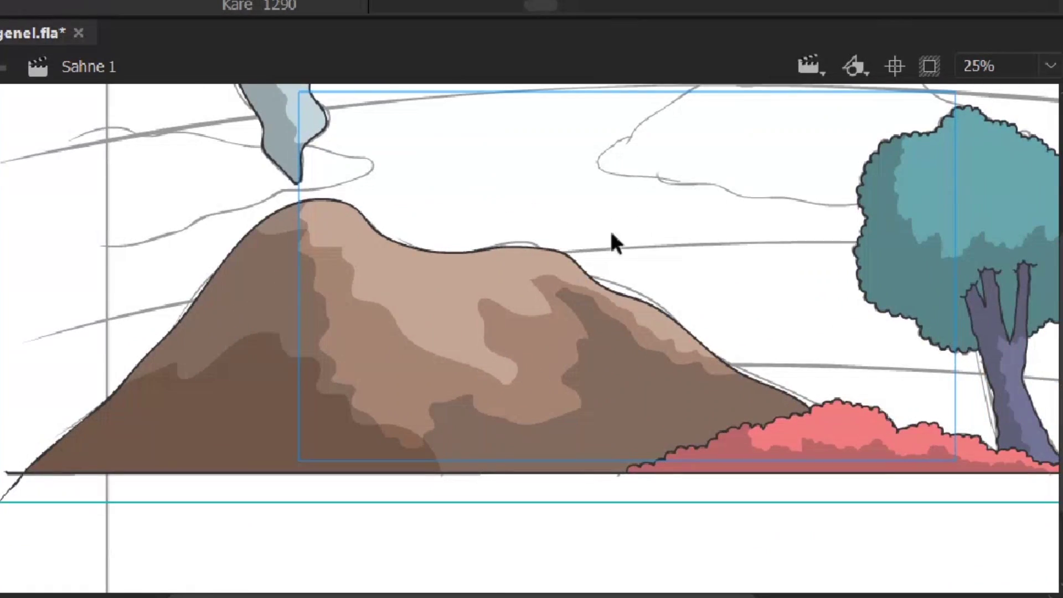
# - Draw a narrow rounded shadow patch running down the middle of the mountain's base and fill it dark brown
pyautogui.scroll(1, 514, 443)
pyautogui.moveTo(469, 346)
pyautogui.mouseDown()
pyautogui.moveTo(637, 537)
pyautogui.moveTo(510, 348)
pyautogui.moveTo(461, 358)
pyautogui.mouseUp()
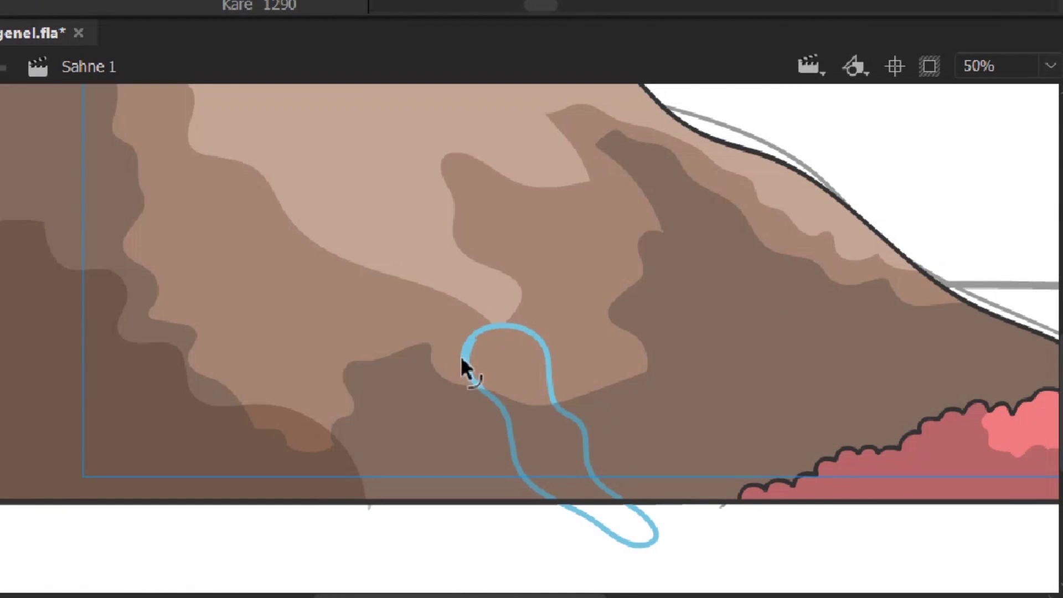
pyautogui.scroll(1, 467, 368)
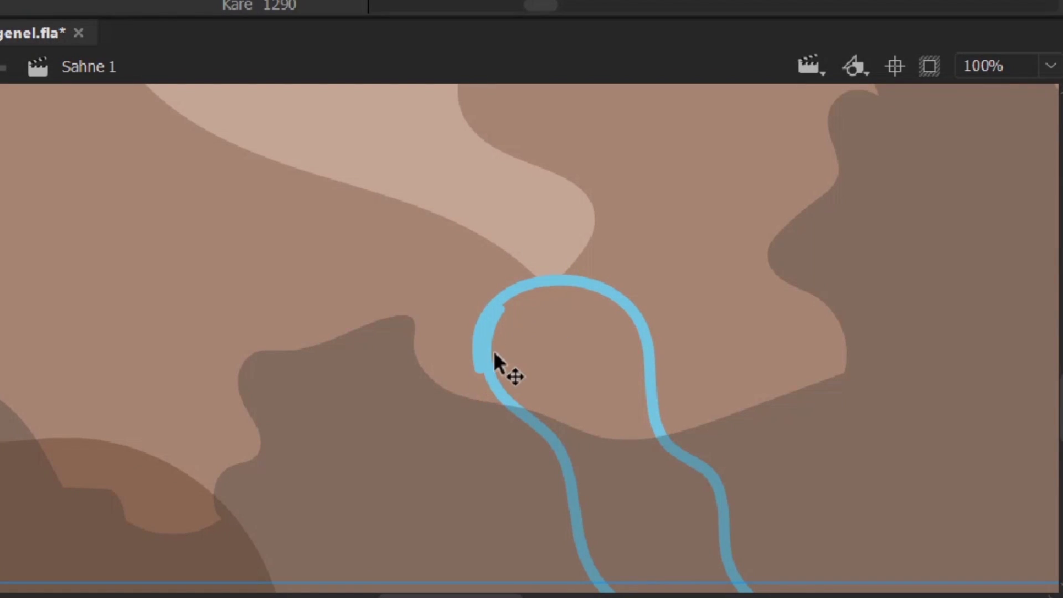
pyautogui.moveTo(493, 350); pyautogui.dragTo(489, 371)
pyautogui.scroll(-1, 489, 371)
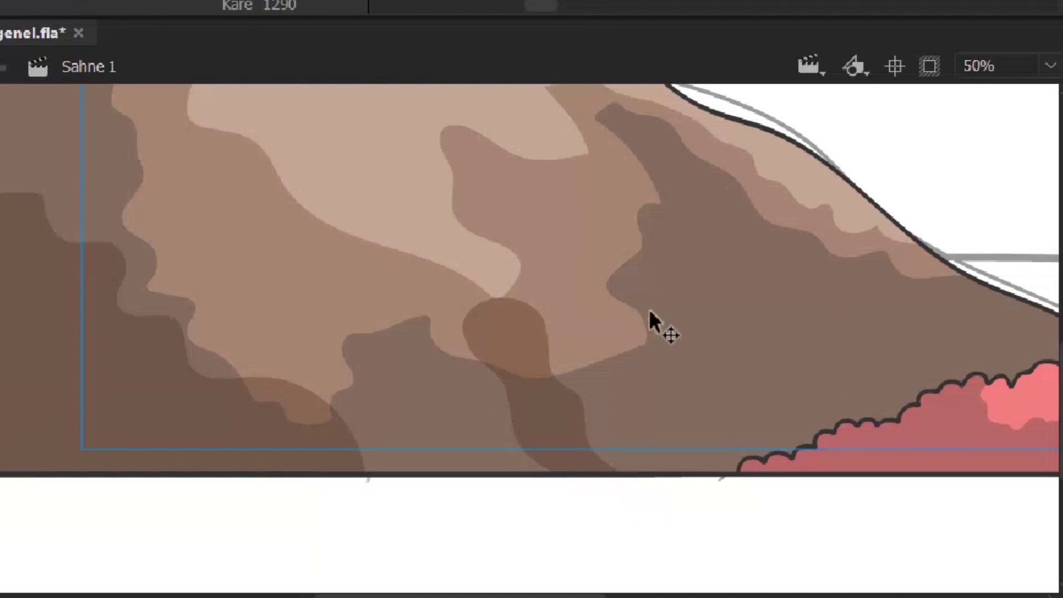
# - Add a light pink highlight along the upper edge of the bush
pyautogui.scroll(-1, 643, 310)
pyautogui.scroll(1, 593, 304)
pyautogui.moveTo(333, 352); pyautogui.dragTo(381, 374)
pyautogui.moveTo(711, 421); pyautogui.dragTo(853, 415)
pyautogui.scroll(-1, 575, 428)
pyautogui.moveTo(332, 163); pyautogui.dragTo(677, 320)
# - Draw three shallow light blue arcs across the sky and straight boundary lines around the scene
pyautogui.scroll(-1, 204, 385)
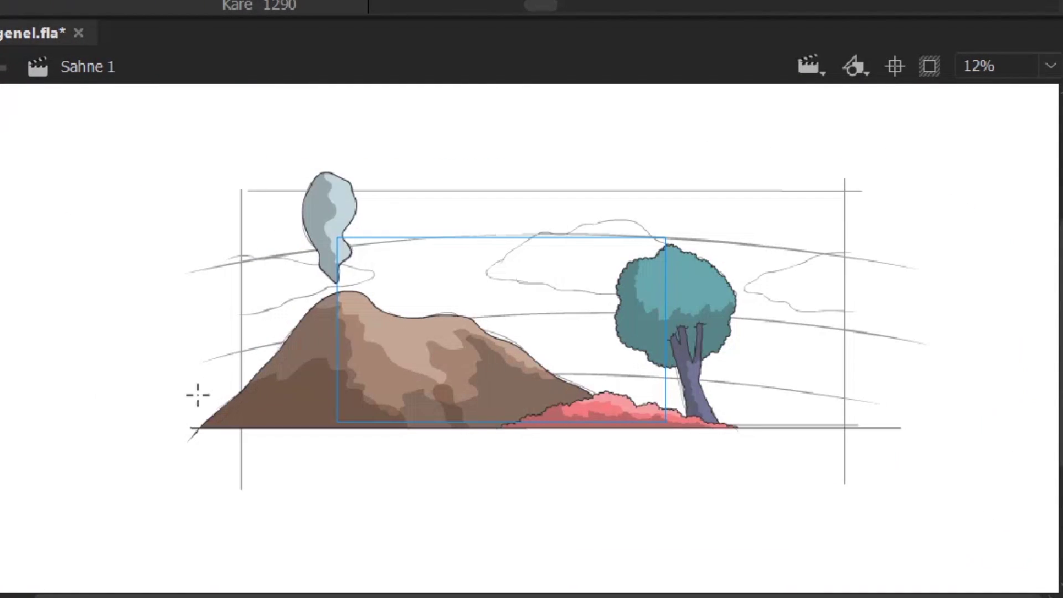
pyautogui.scroll(1, 766, 356)
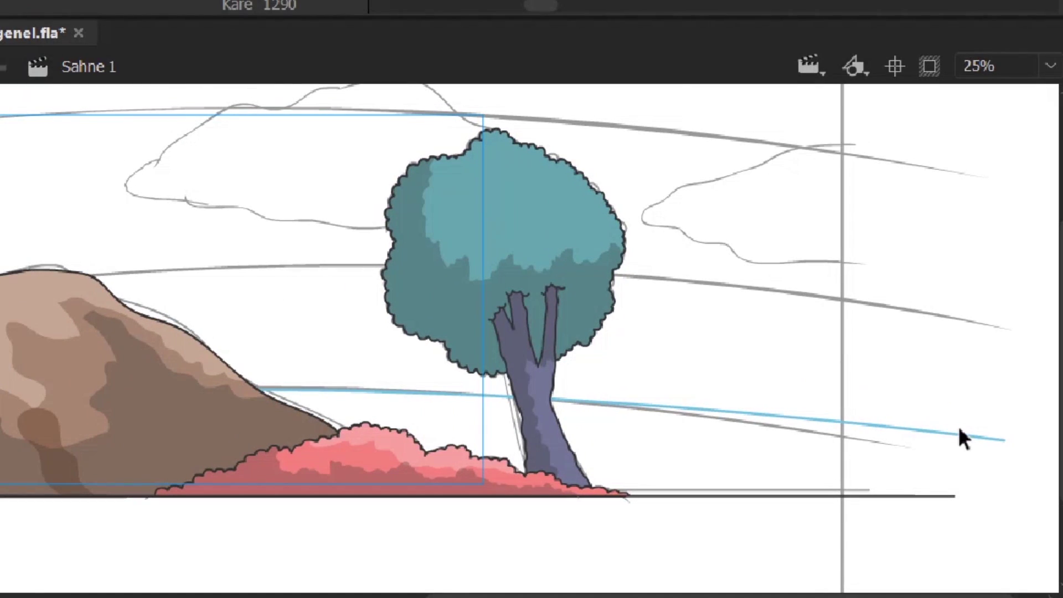
pyautogui.moveTo(975, 451); pyautogui.dragTo(960, 318)
pyautogui.scroll(2, 479, 381)
pyautogui.hscroll(-3, 479, 381)
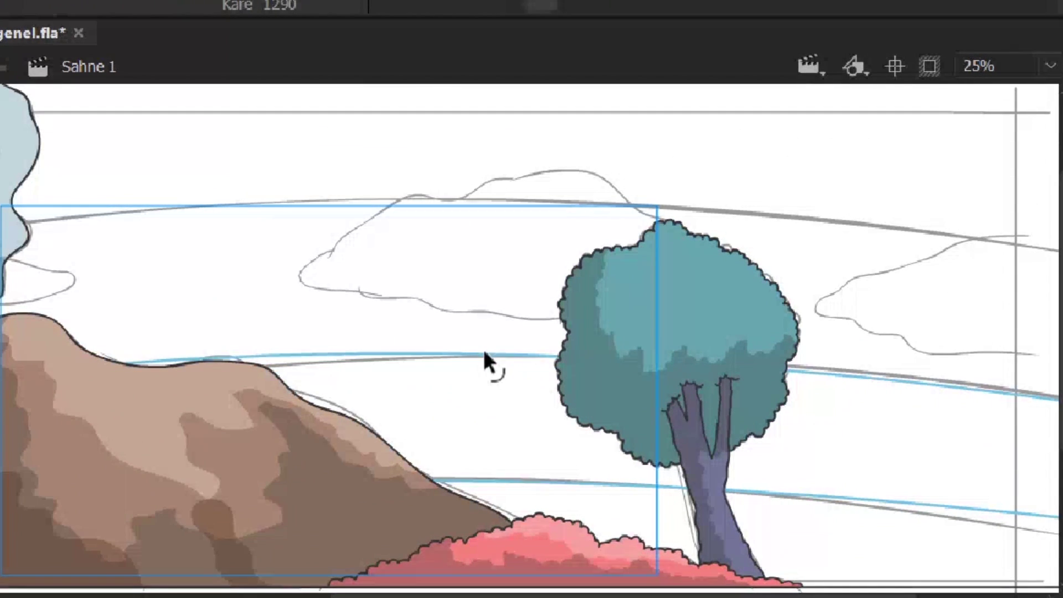
pyautogui.scroll(1, 515, 371)
pyautogui.hscroll(-2, 515, 372)
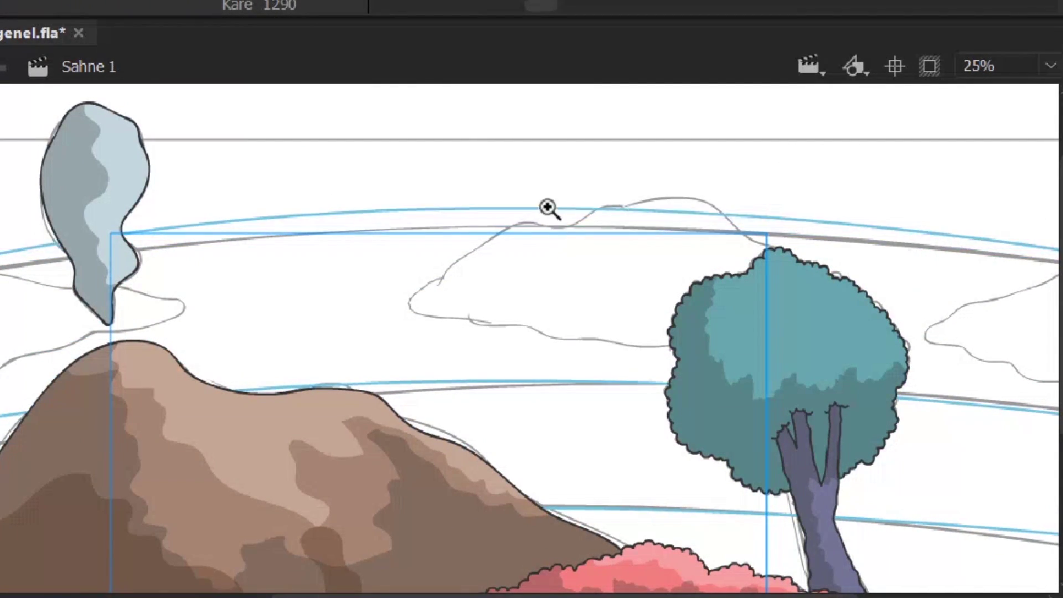
pyautogui.scroll(-1, 548, 209)
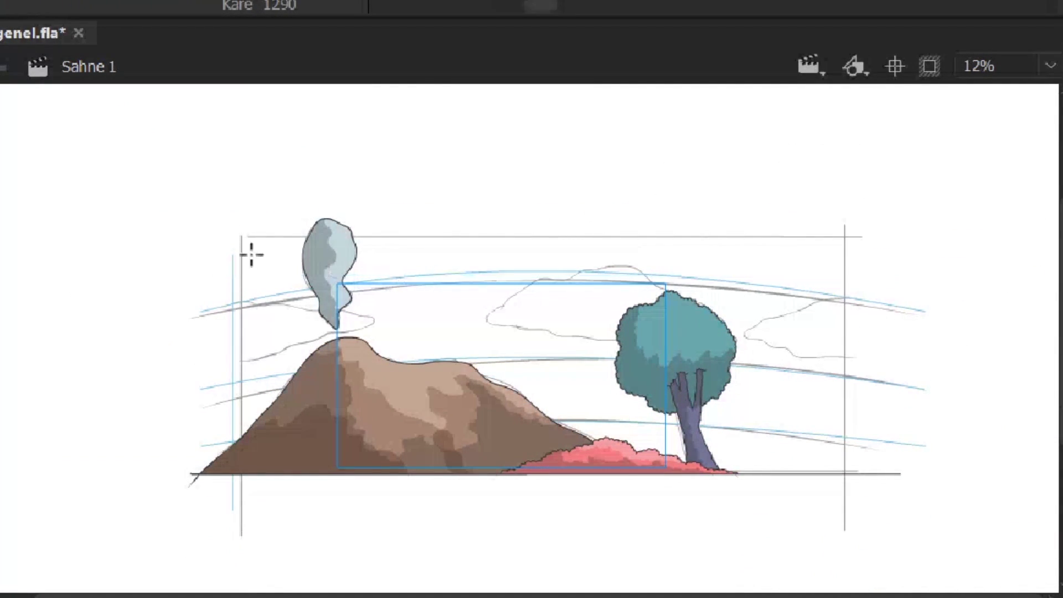
pyautogui.scroll(1, 834, 446)
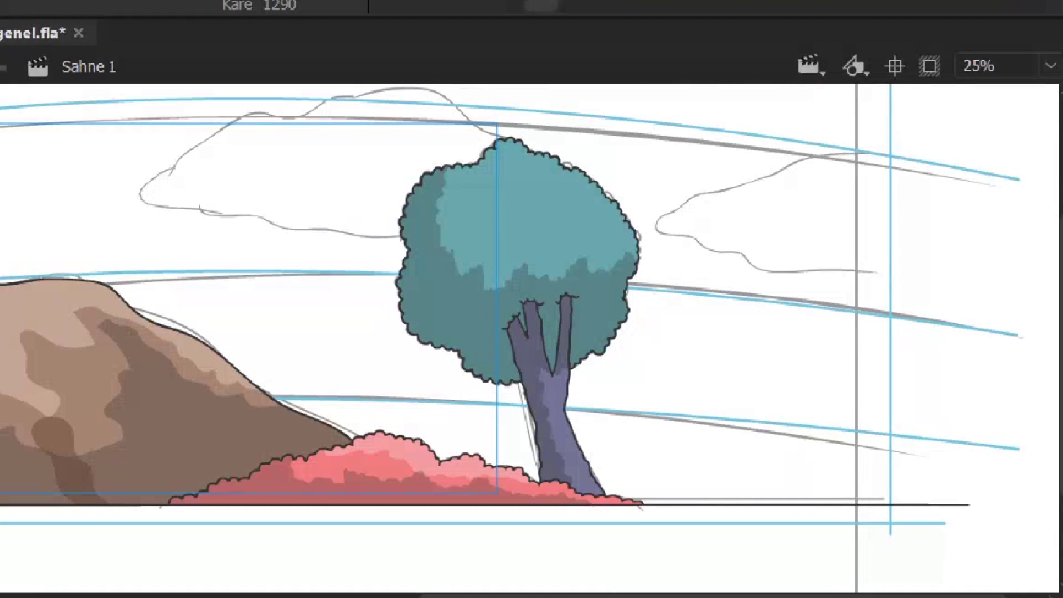
# - Fill the sky bands with blues that lighten from top to bottom and remove their guide outlines
pyautogui.moveTo(333, 127); pyautogui.dragTo(707, 200)
pyautogui.click(671, 226)
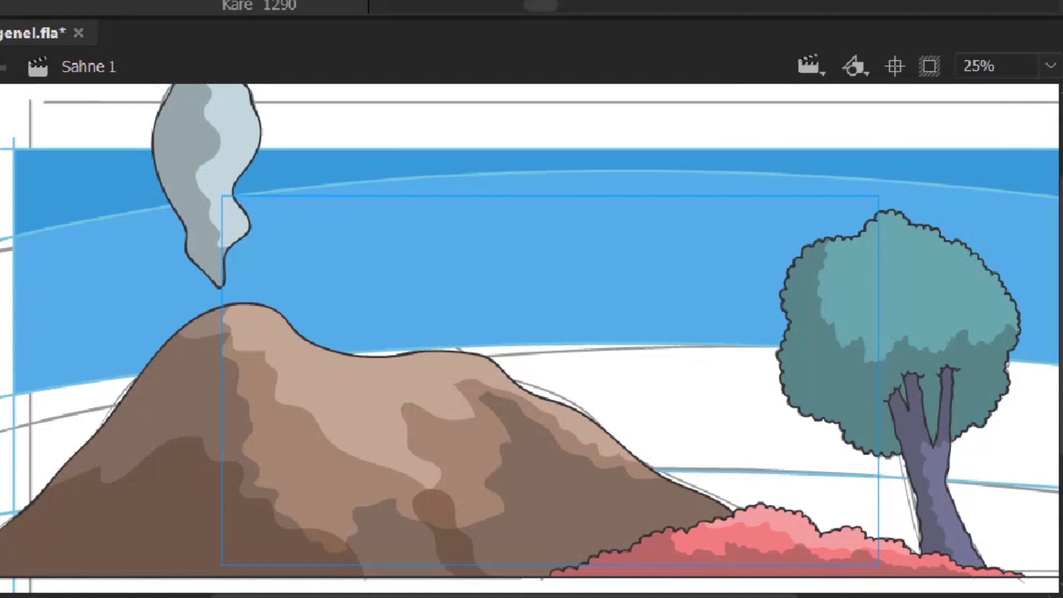
pyautogui.click(798, 373)
pyautogui.scroll(-2, 797, 373)
pyautogui.click(886, 399)
pyautogui.hscroll(3, 879, 205)
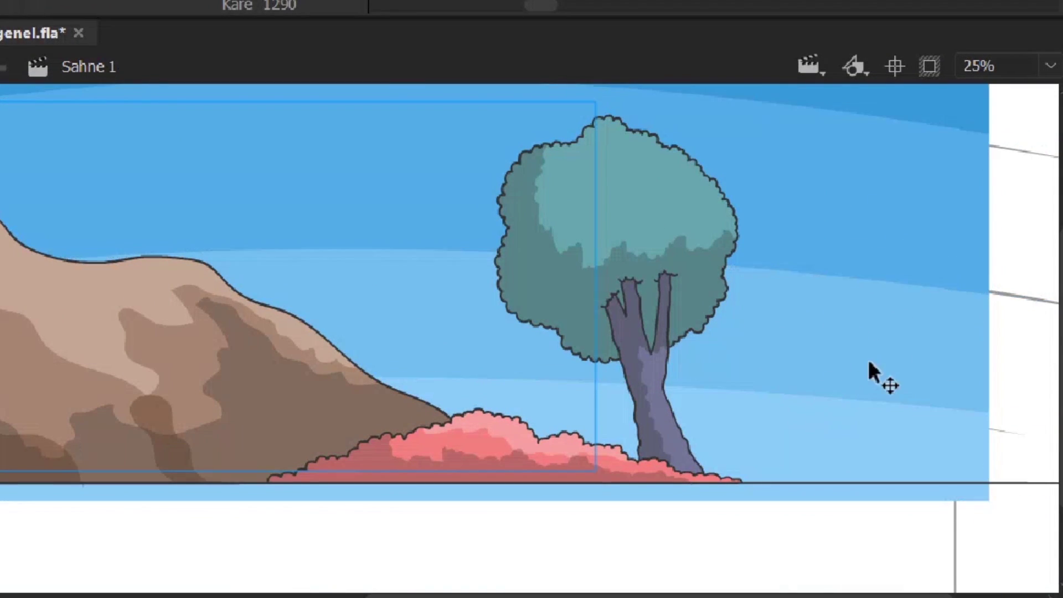
pyautogui.scroll(-1, 859, 368)
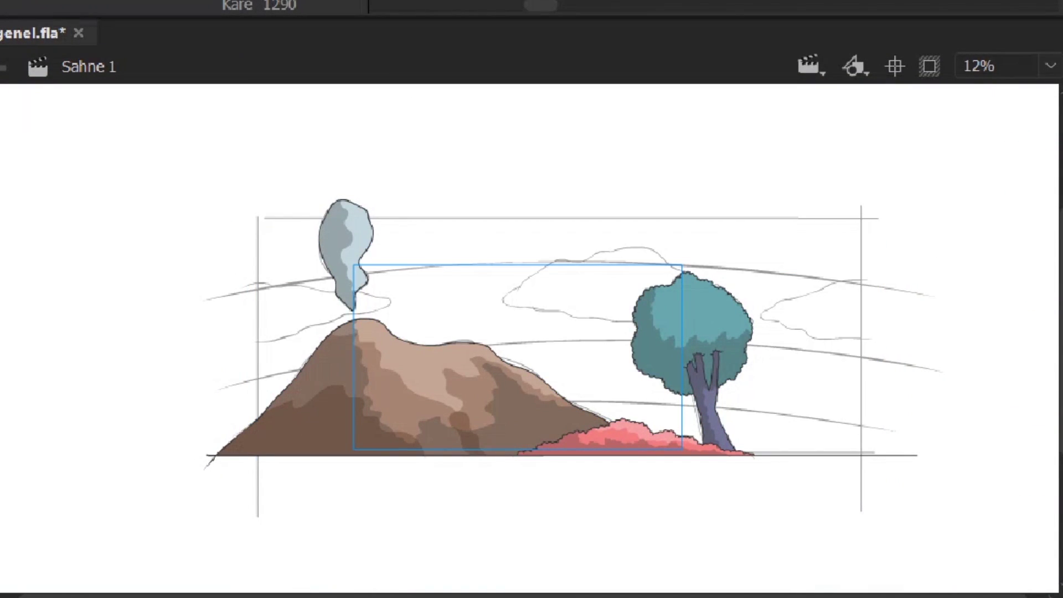
# - Hide the coloured sky to reveal the sketch and outline the cloud to the right of the tree
pyautogui.press('z')
pyautogui.moveTo(266, 178); pyautogui.dragTo(890, 479)
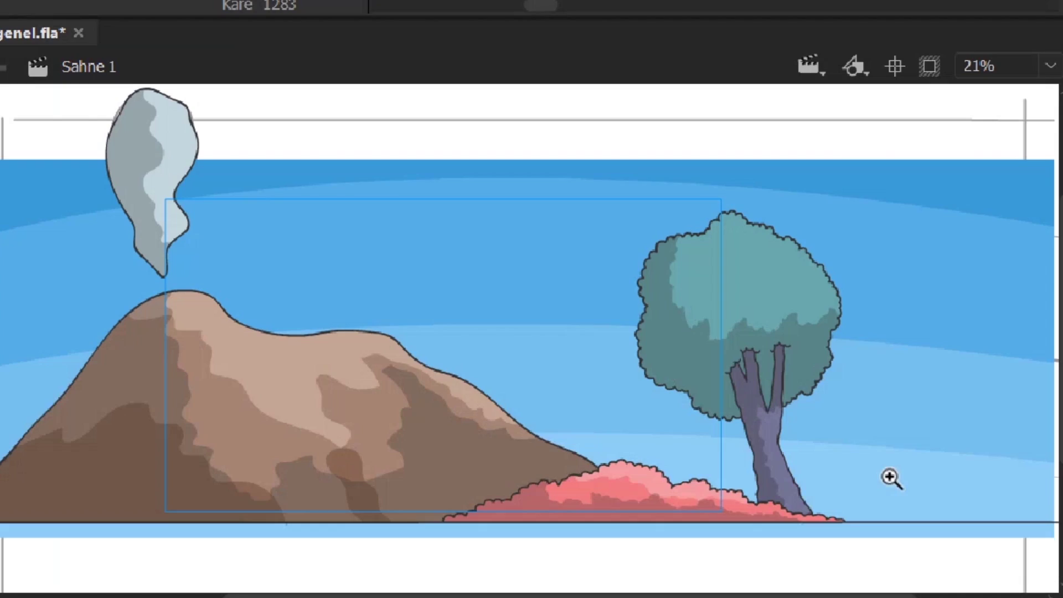
pyautogui.click(340, 4)
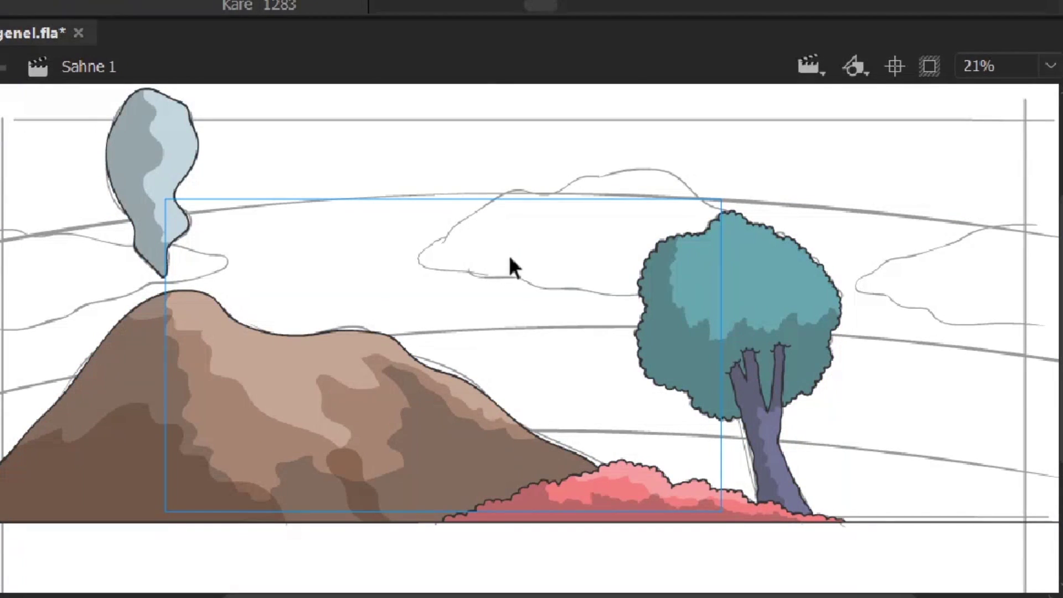
pyautogui.click(751, 261)
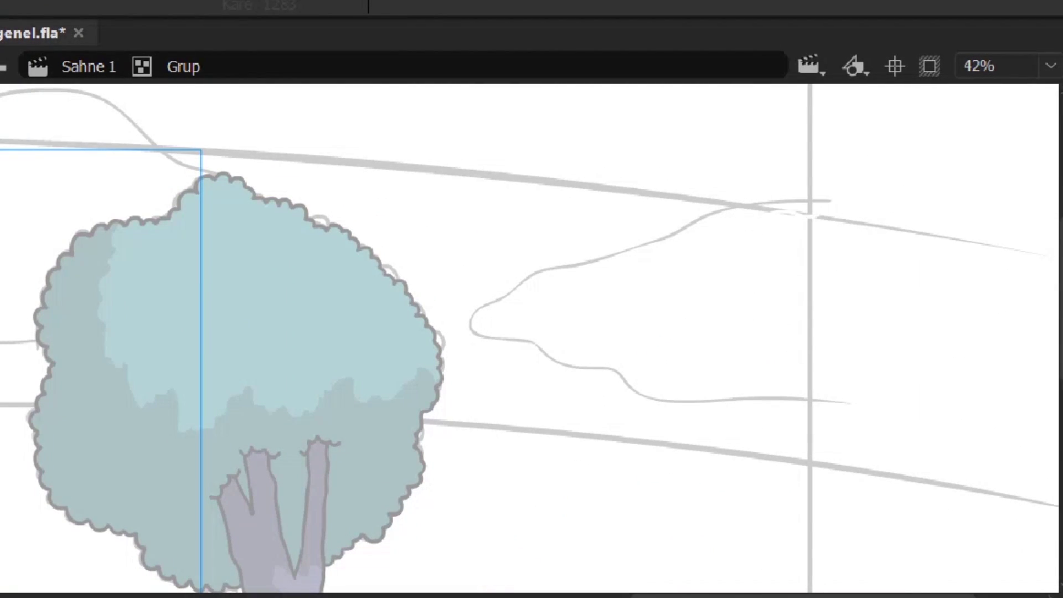
pyautogui.moveTo(886, 213)
pyautogui.mouseDown()
pyautogui.moveTo(482, 297)
pyautogui.moveTo(866, 418)
pyautogui.moveTo(883, 190)
pyautogui.mouseUp()
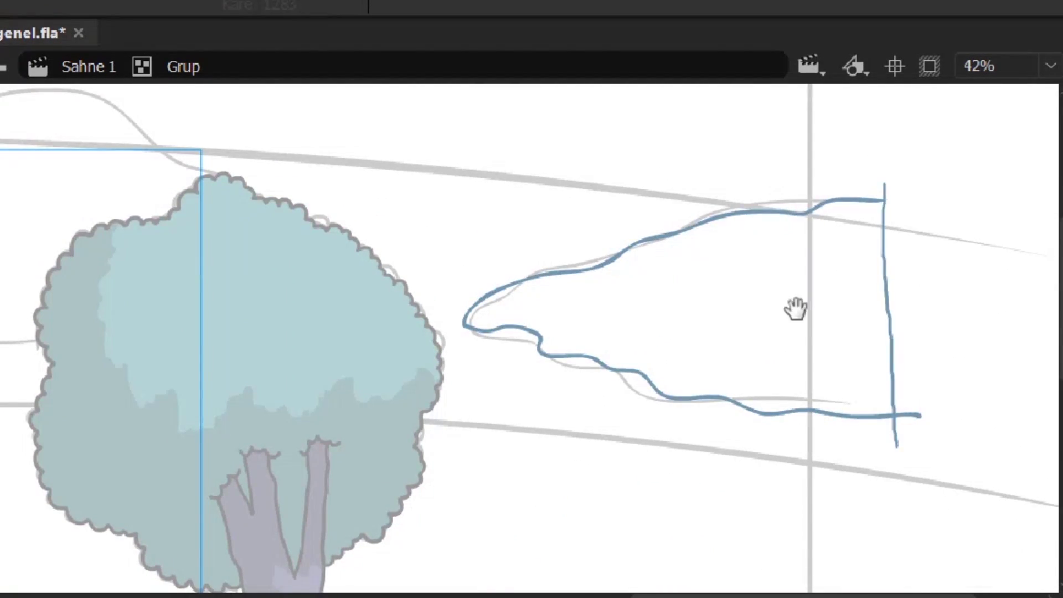
# - Outline the large cloud that overlaps the tree's canopy, following the sketch
pyautogui.moveTo(150, 358); pyautogui.dragTo(474, 427)
pyautogui.hotkey('ctrl', 'z')
pyautogui.moveTo(170, 336); pyautogui.dragTo(165, 383)
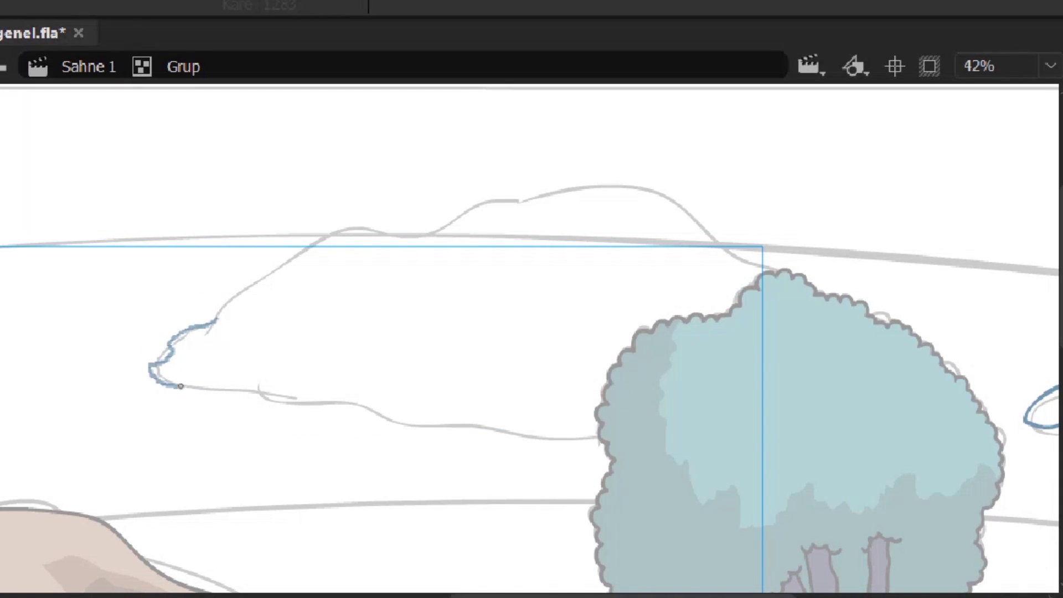
pyautogui.moveTo(450, 430); pyautogui.dragTo(924, 442)
pyautogui.moveTo(727, 241)
pyautogui.mouseDown()
pyautogui.moveTo(377, 232)
pyautogui.moveTo(216, 319)
pyautogui.mouseUp()
pyautogui.click(341, 299)
# - Outline the long cloud above the mountain's left slope as a closed shape and fill it slate blue
pyautogui.moveTo(194, 375); pyautogui.dragTo(356, 268)
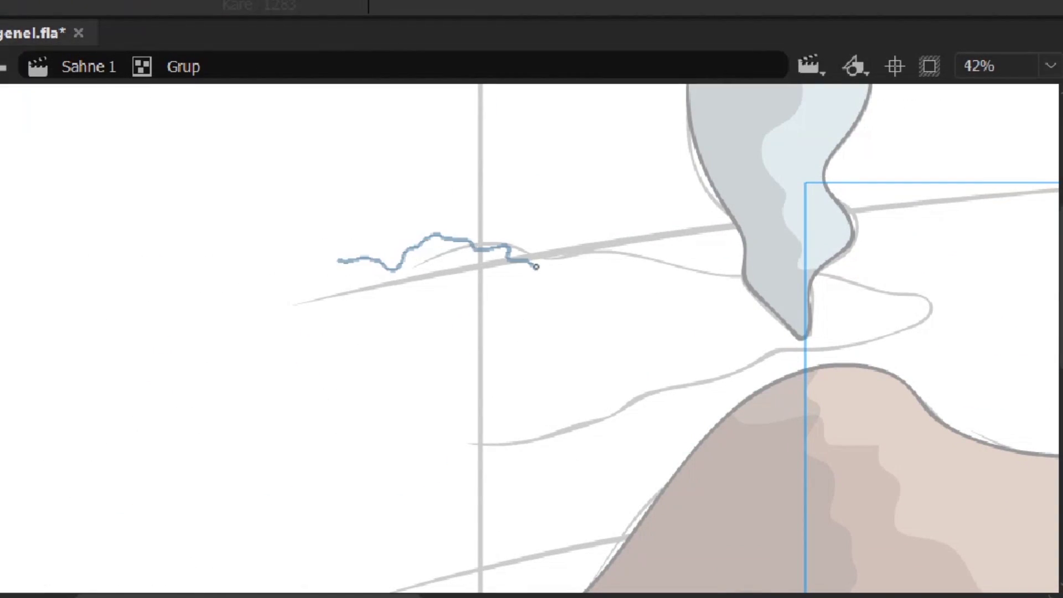
pyautogui.moveTo(754, 356)
pyautogui.mouseDown()
pyautogui.moveTo(368, 441)
pyautogui.moveTo(375, 283)
pyautogui.mouseUp()
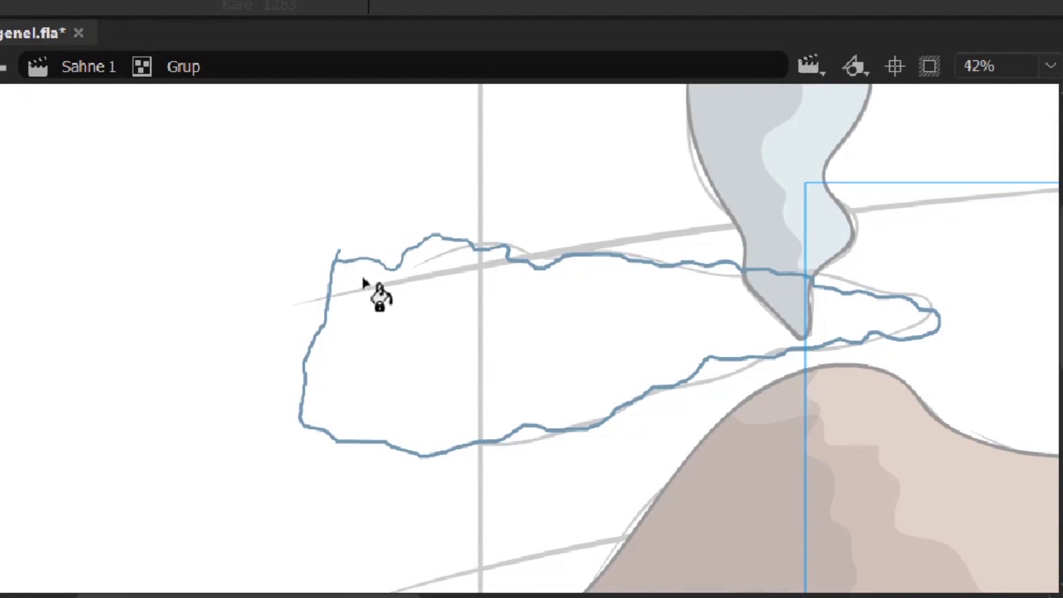
pyautogui.click(375, 283)
# - Fill the remaining clouds slate blue, give the cloud outlines a pink colour and group all the clouds
pyautogui.hotkey('ctrl', '-')
pyautogui.click(745, 344)
pyautogui.press('k')
pyautogui.click(745, 343)
pyautogui.hotkey('ctrl', '-')
pyautogui.moveTo(786, 294); pyautogui.dragTo(759, 343)
pyautogui.hscroll(-3, 806, 397)
pyautogui.hotkey('ctrl', 'a')
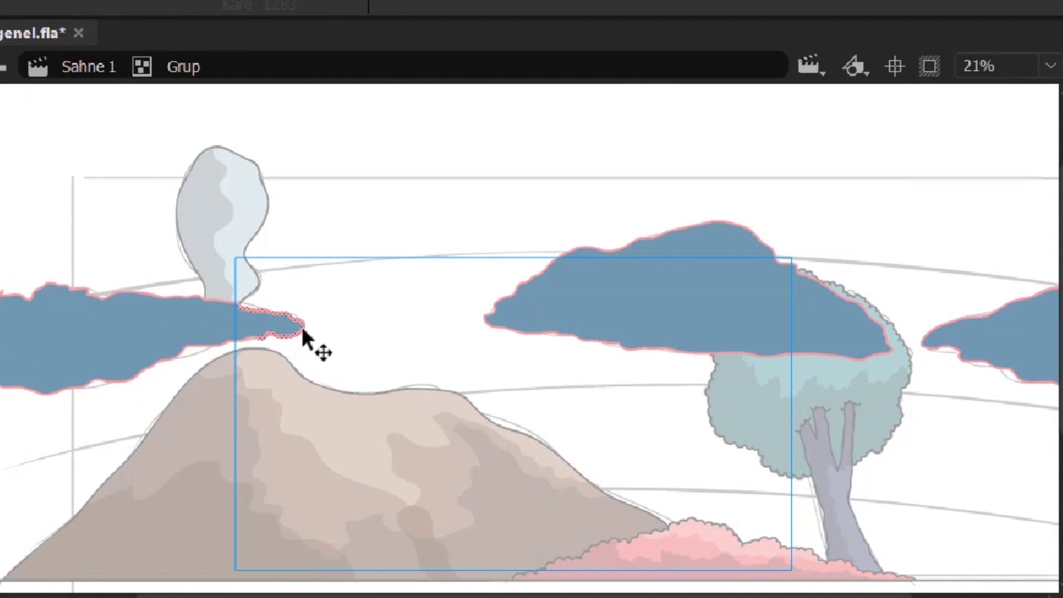
pyautogui.hotkey('ctrl', 'g')
# - Draw wavy shadow boundaries inside the three grouped clouds and fill their undersides dark grey-blue
pyautogui.doubleClick(798, 244)
pyautogui.press('b')
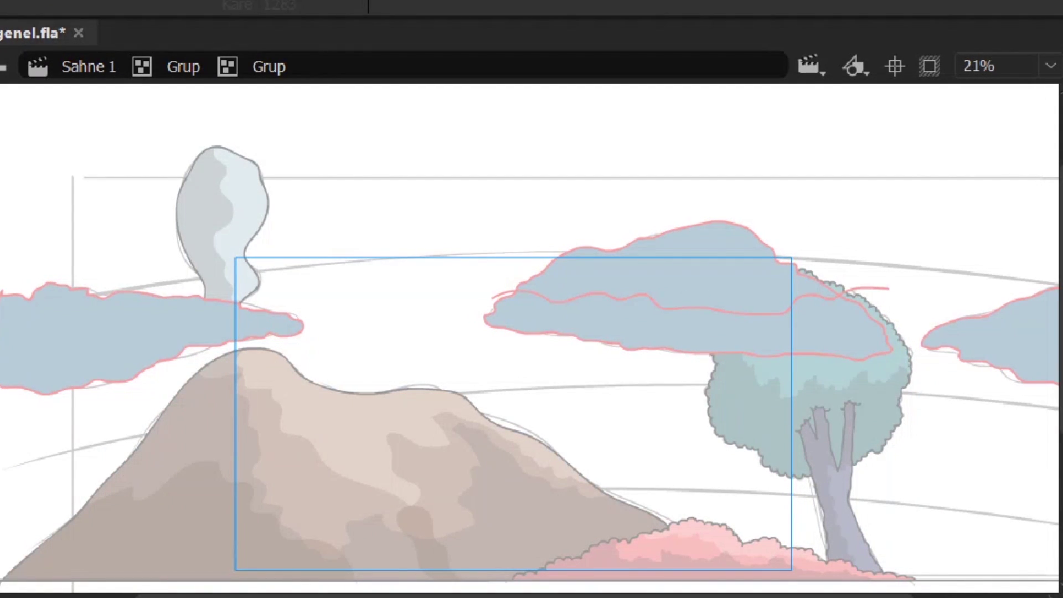
pyautogui.click(740, 319)
pyautogui.hscroll(-1, 43, 336)
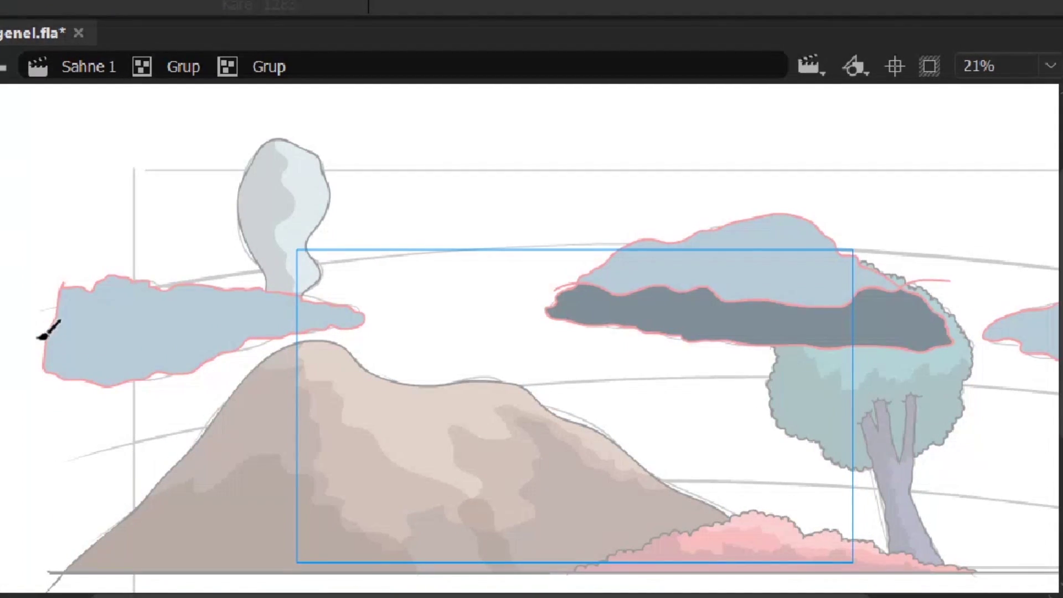
pyautogui.hscroll(4, 343, 321)
pyautogui.click(936, 365)
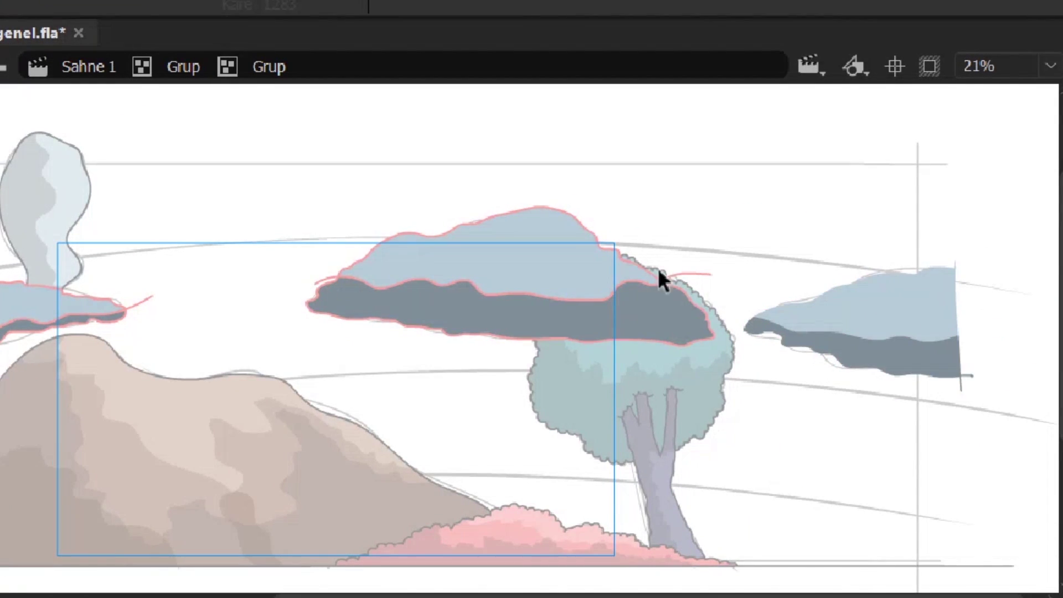
# - Remove the pink outlines and shadow boundary lines from all the clouds
pyautogui.hscroll(-4, 544, 281)
pyautogui.click(289, 328)
pyautogui.doubleClick(741, 411)
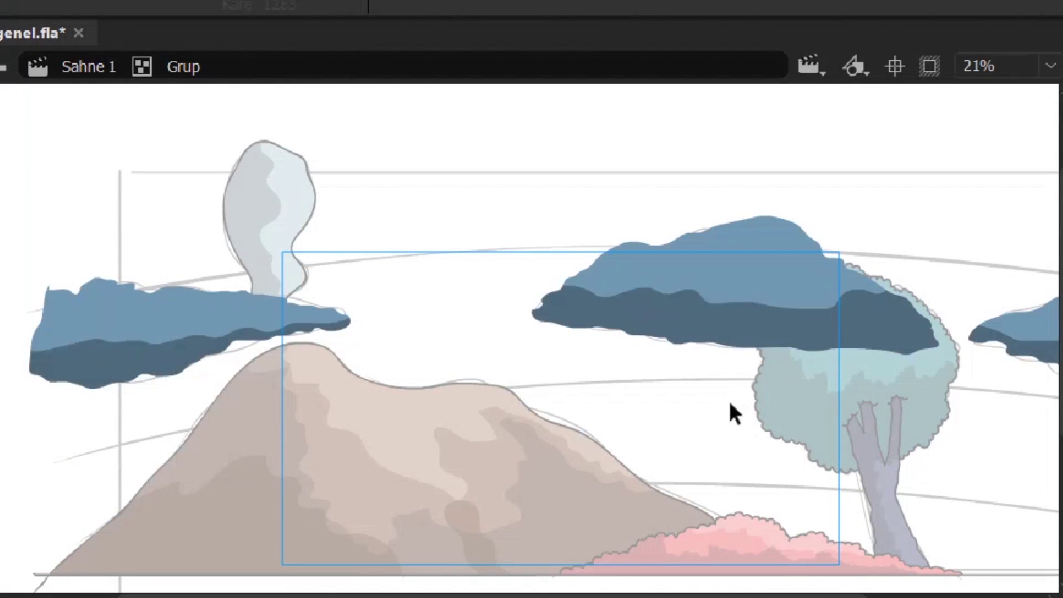
# - Recolour the grouped clouds white with light grey undersides
pyautogui.hotkey('ctrl', 'z')
pyautogui.hotkey('ctrl', 'z')
pyautogui.hotkey('ctrl', 'z')
pyautogui.hotkey('ctrl', 'z')
pyautogui.hotkey('ctrl', 'z')
pyautogui.hotkey('ctrl', 'z')
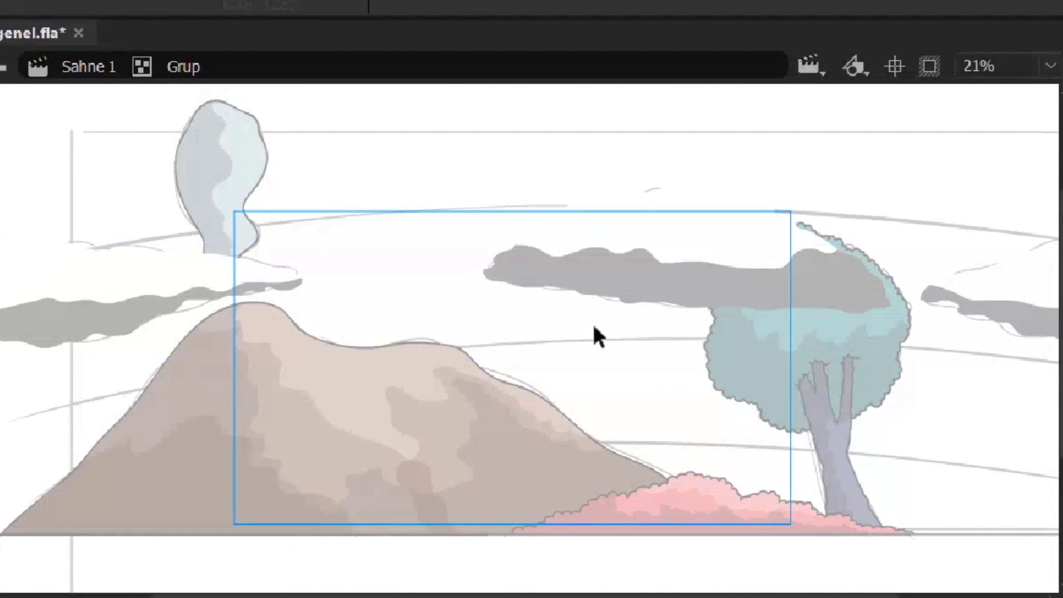
# - Show the banded blue sky again and place the cloud group in front of it, behind the tree and smoke
pyautogui.hotkey('ctrl', 'z')
pyautogui.hotkey('ctrl', 'z')
pyautogui.hotkey('ctrl', 'z')
pyautogui.hotkey('ctrl', 'z')
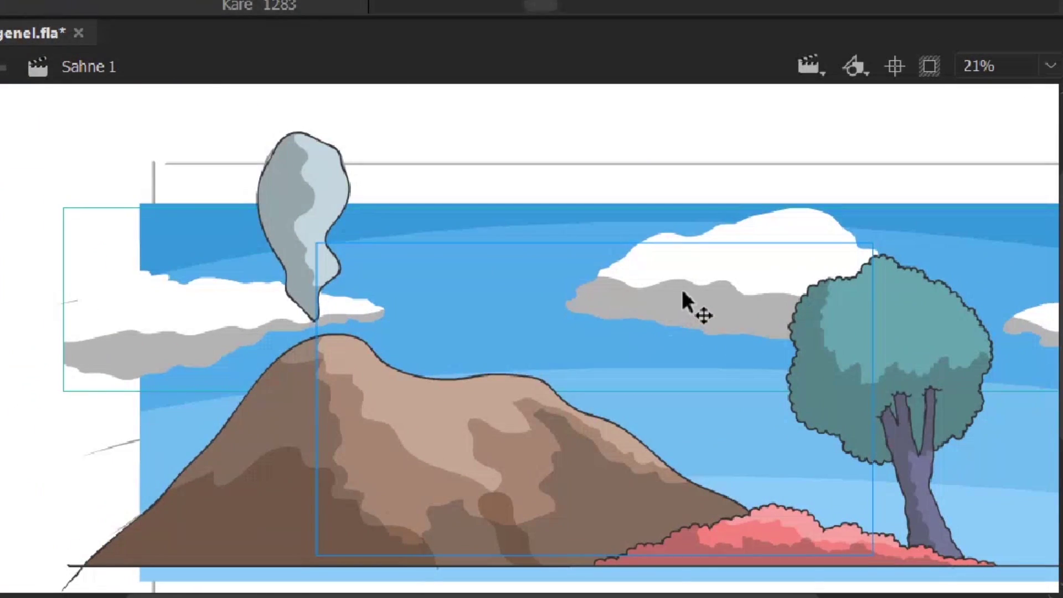
# - Recolour the undersides of all the clouds from grey to light blue
pyautogui.hotkey('ctrl', 'z')
pyautogui.hotkey('ctrl', 'z')
pyautogui.hotkey('ctrl', 'z')
pyautogui.hotkey('ctrl', 'z')
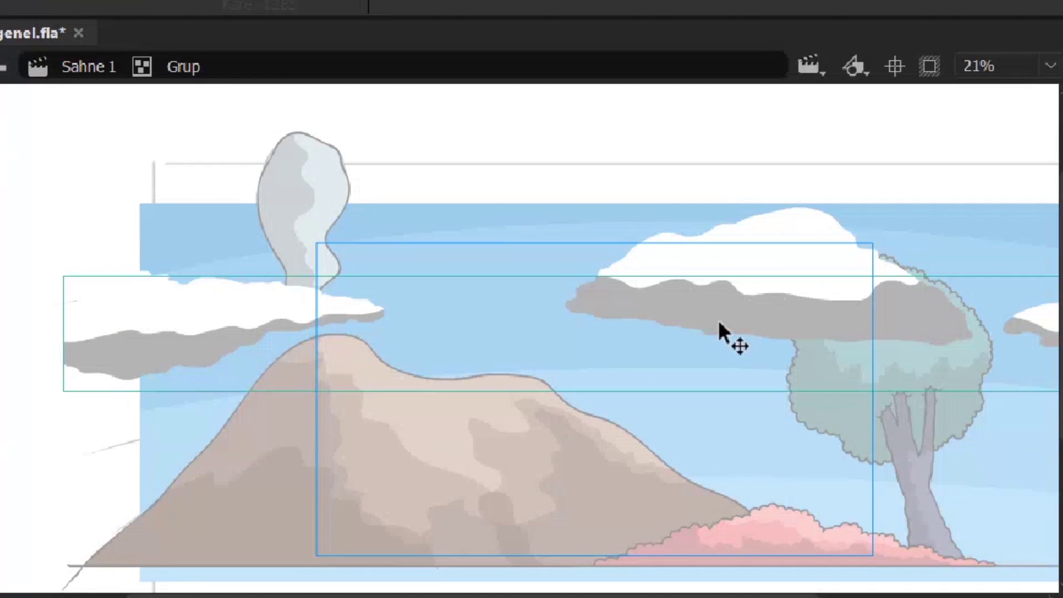
pyautogui.hotkey('ctrl', 'z')
pyautogui.hotkey('ctrl', 'z')
pyautogui.hotkey('ctrl', 'z')
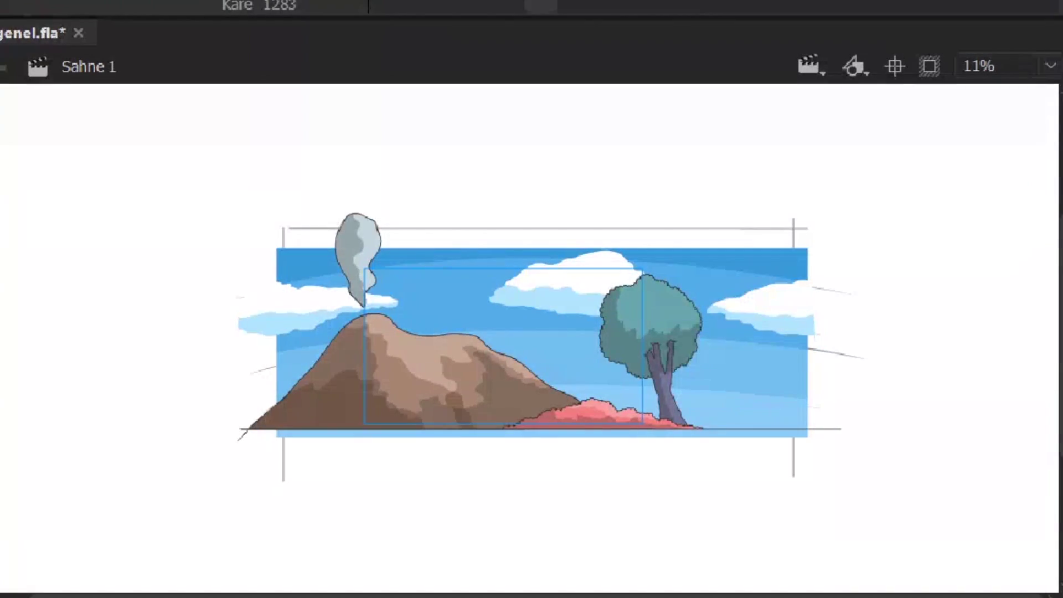
# - Show the caveman characters again and preview the scene with content outside the stage clipped
pyautogui.click(930, 67)
pyautogui.click(930, 66)
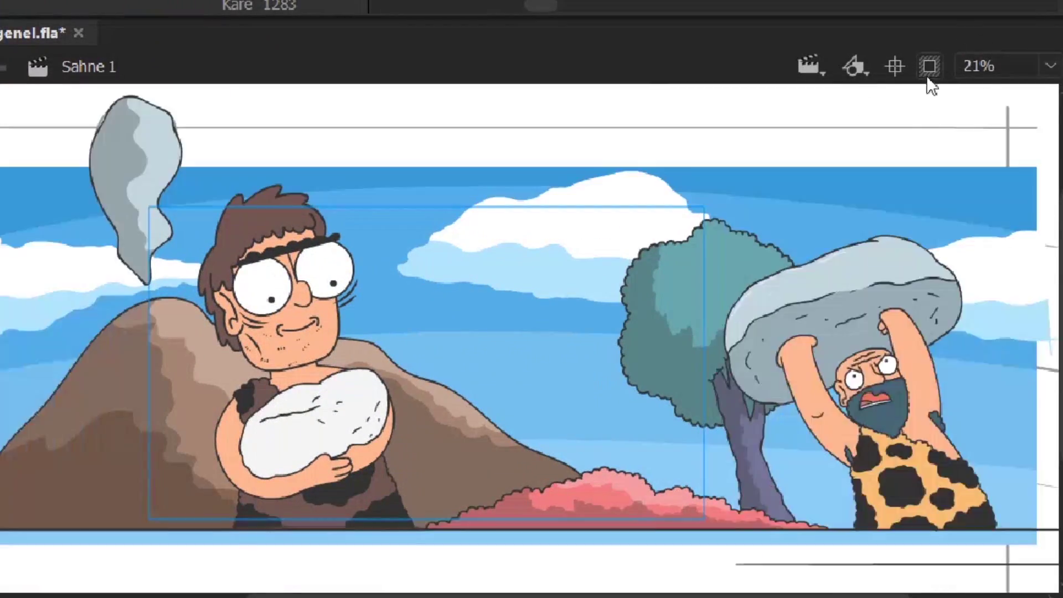